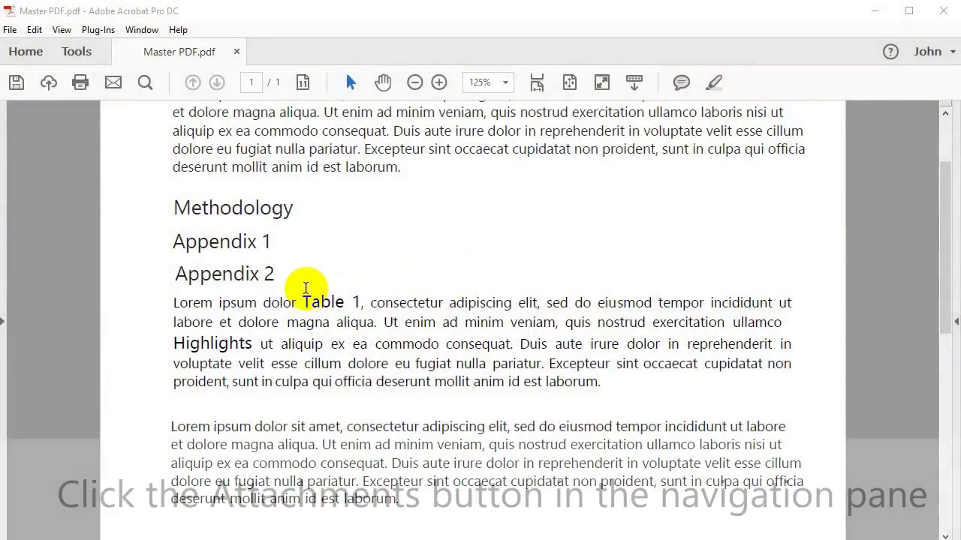
{"action": "left_click", "coordinate": [3, 321]}
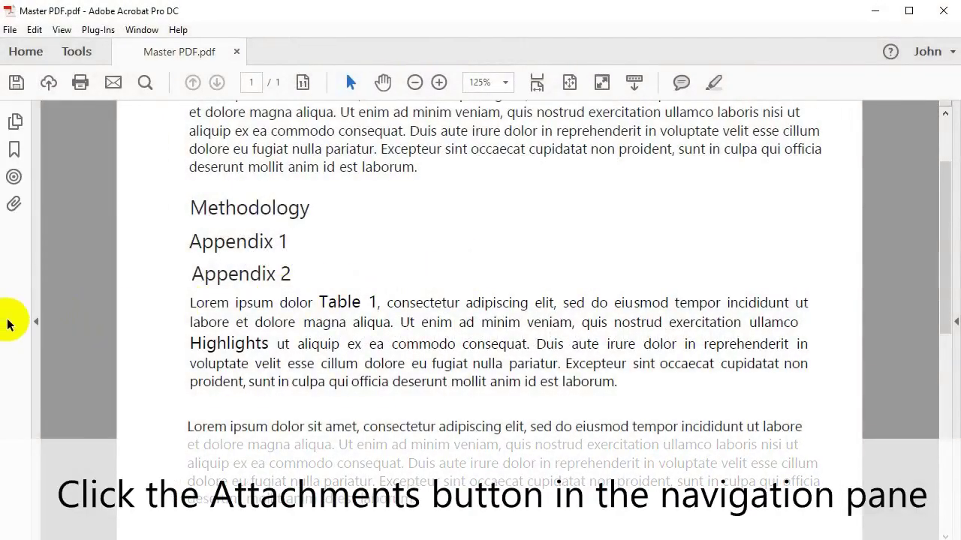
{"action": "left_click", "coordinate": [15, 204]}
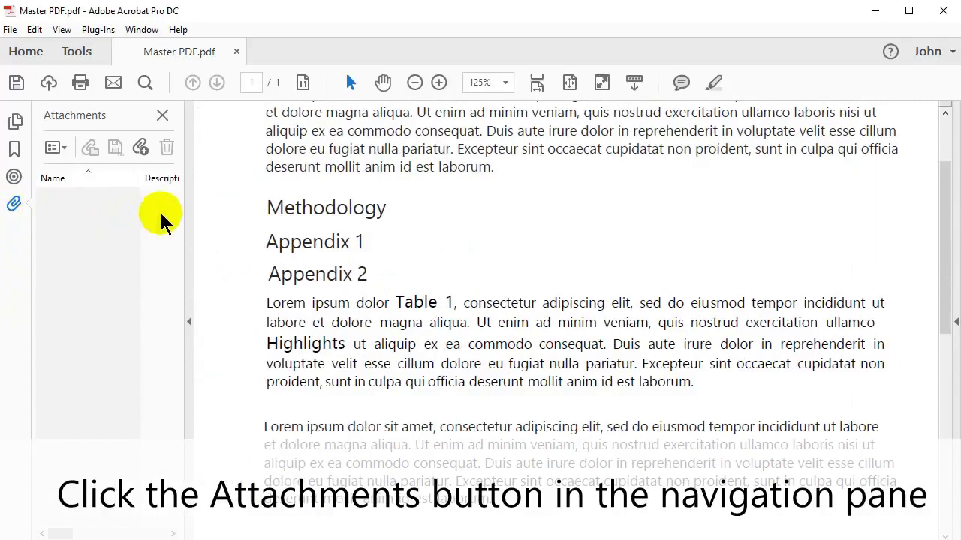
{"action": "left_click", "coordinate": [82, 195]}
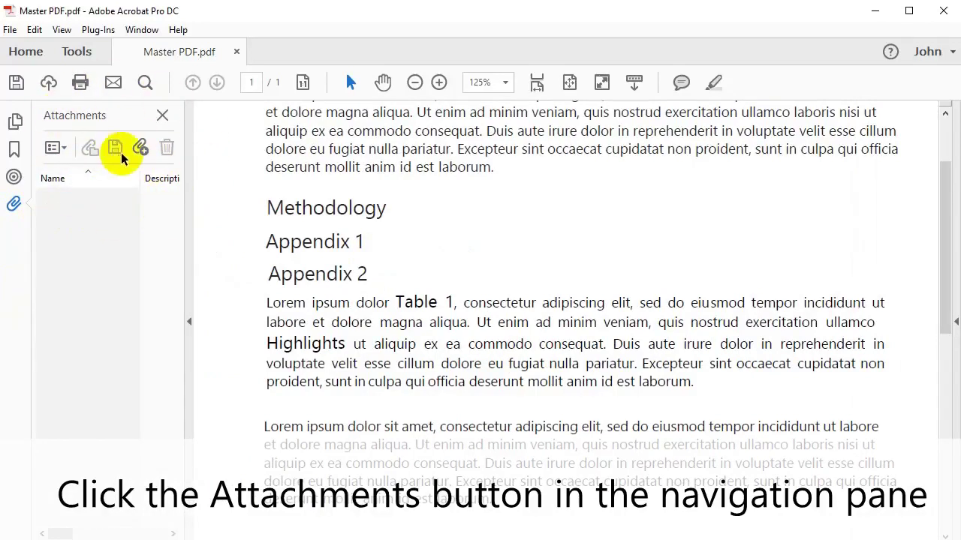
{"action": "left_click", "coordinate": [162, 115]}
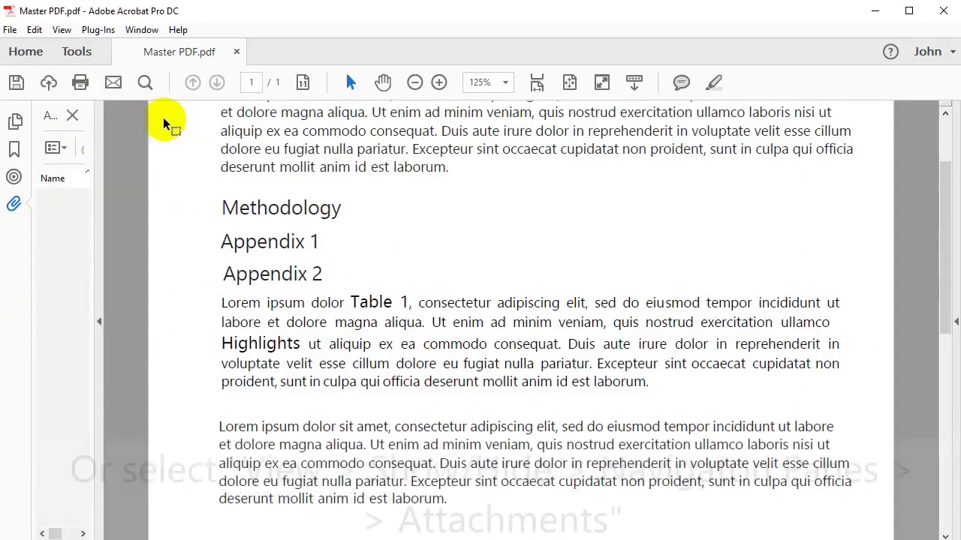
Show the Attachments navigation pane for the Master PDF document
{"action": "left_click", "coordinate": [63, 31]}
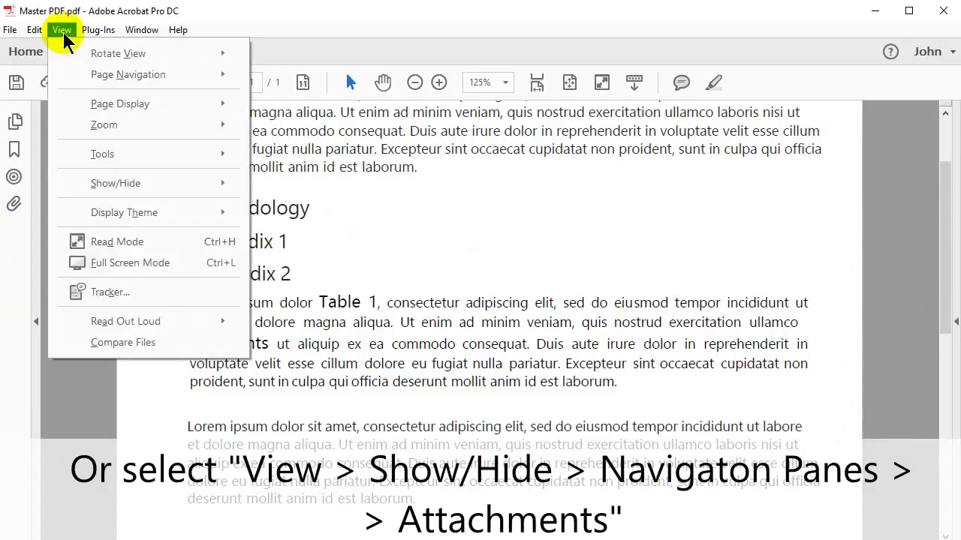
{"action": "mouse_move", "coordinate": [145, 187]}
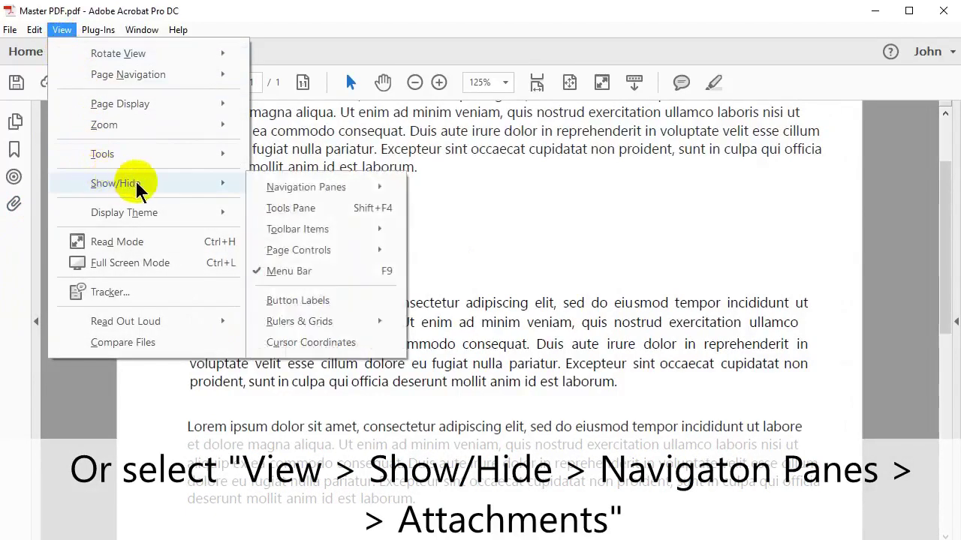
{"action": "mouse_move", "coordinate": [343, 188]}
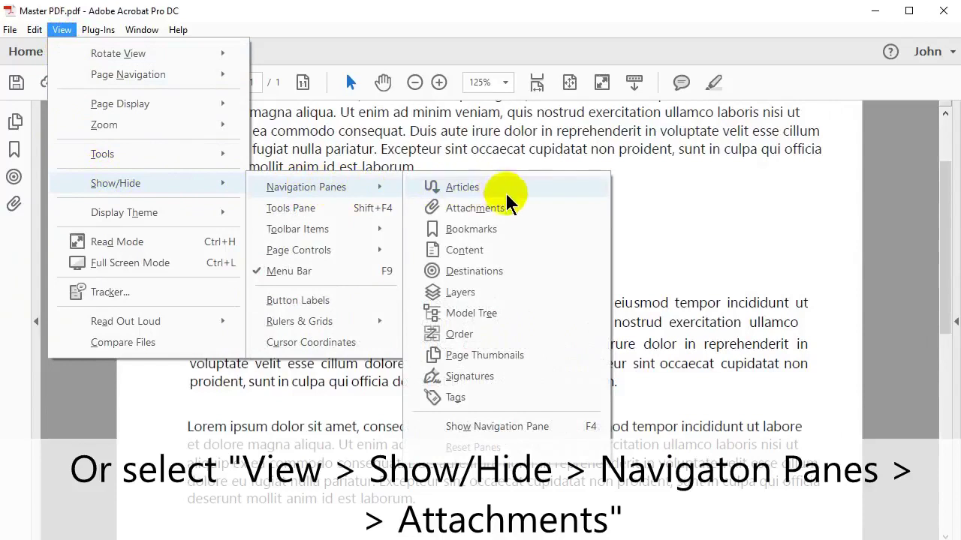
{"action": "left_click", "coordinate": [515, 214]}
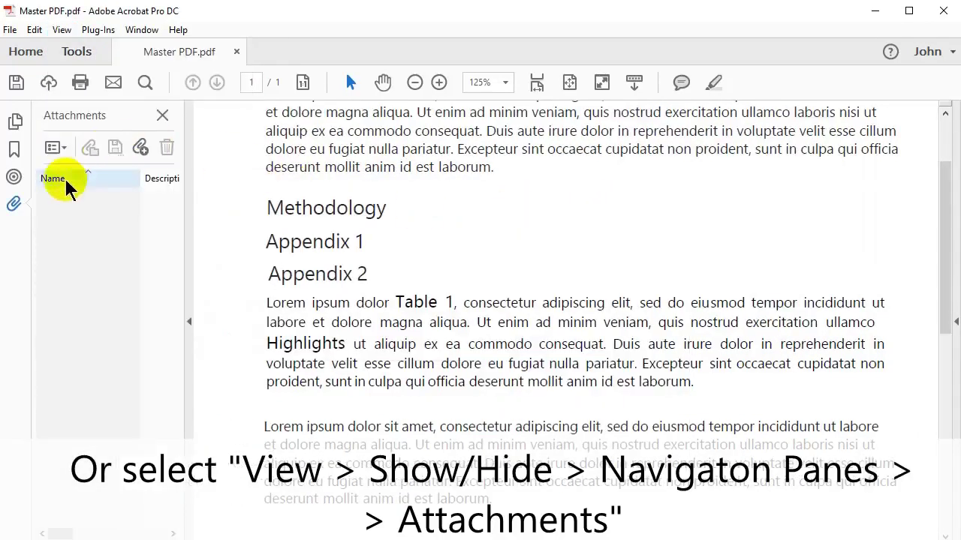
Attach Appendix 1, Appendix 2, Highlights, Methodology and Table 1 to the Master PDF document and save it
{"action": "left_click", "coordinate": [141, 148]}
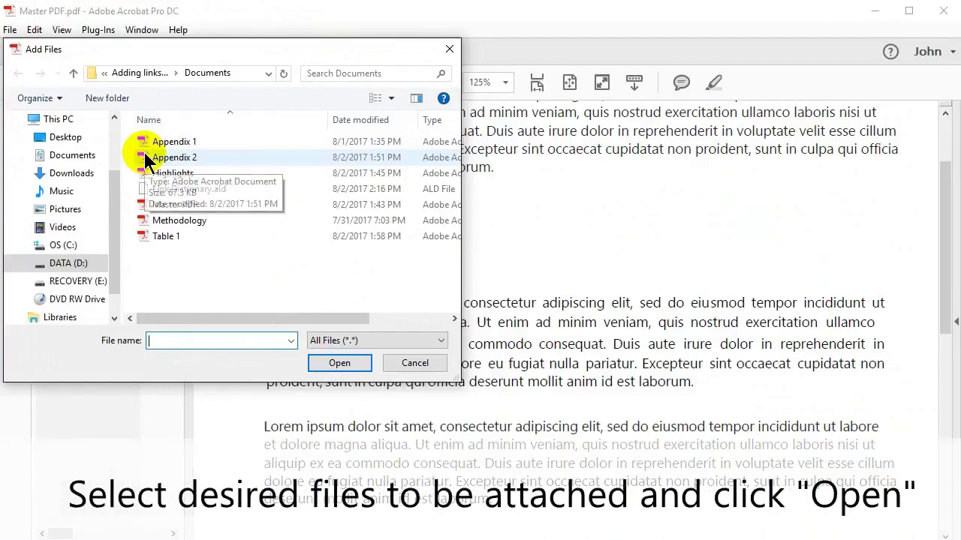
{"action": "left_click", "coordinate": [190, 143]}
{"action": "left_click", "coordinate": [191, 156], "text": "ctrl"}
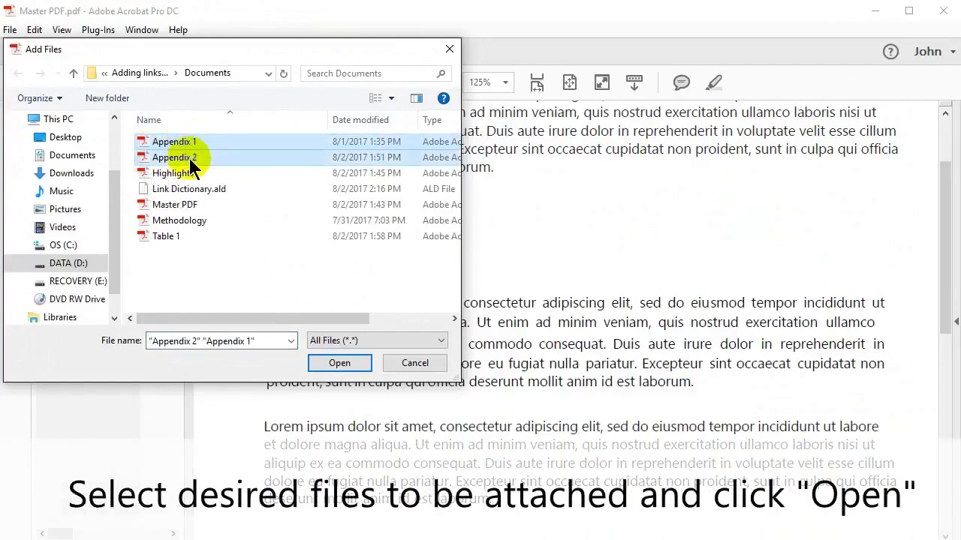
{"action": "left_click", "coordinate": [180, 174], "text": "ctrl"}
{"action": "left_click", "coordinate": [184, 220], "text": "ctrl"}
{"action": "left_click", "coordinate": [180, 236], "text": "ctrl"}
{"action": "left_click", "coordinate": [342, 364]}
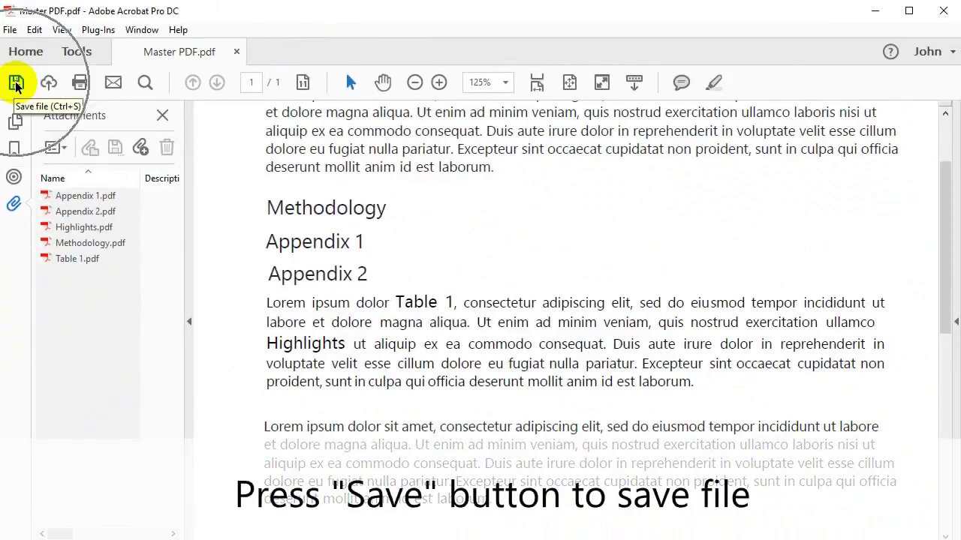
{"action": "left_click", "coordinate": [31, 165]}
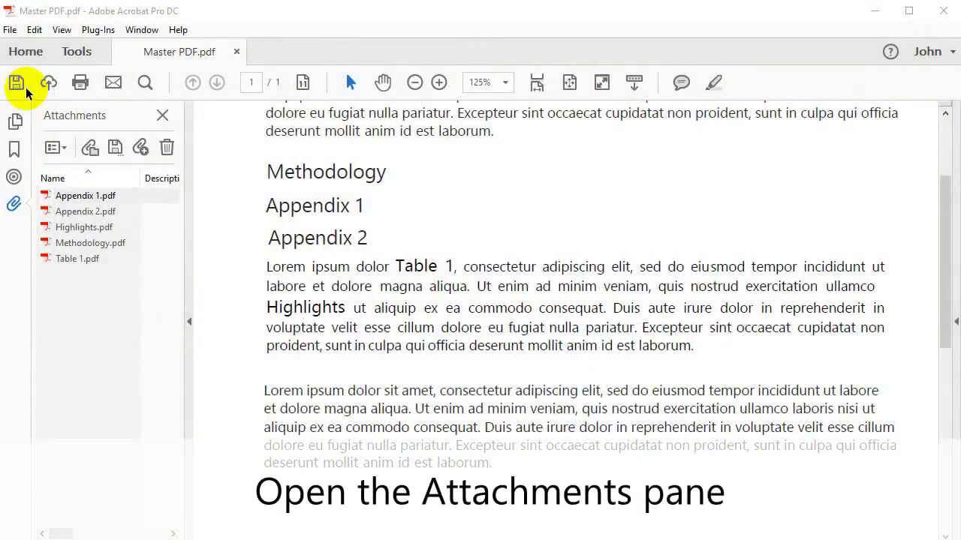
Open the attached Appendix 1.pdf in its own tab and return to Master PDF.pdf
{"action": "left_click", "coordinate": [105, 196]}
{"action": "double_click", "coordinate": [105, 197]}
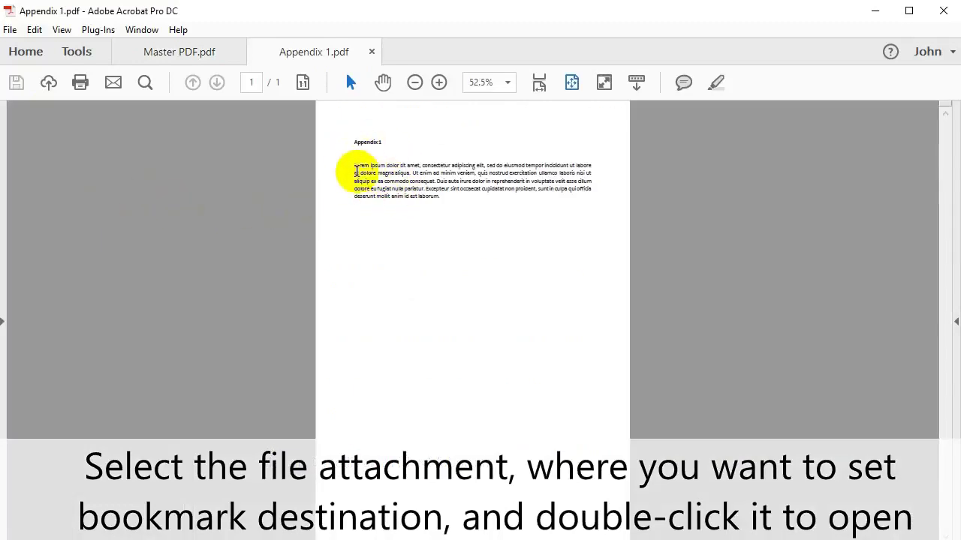
{"action": "left_click", "coordinate": [188, 55]}
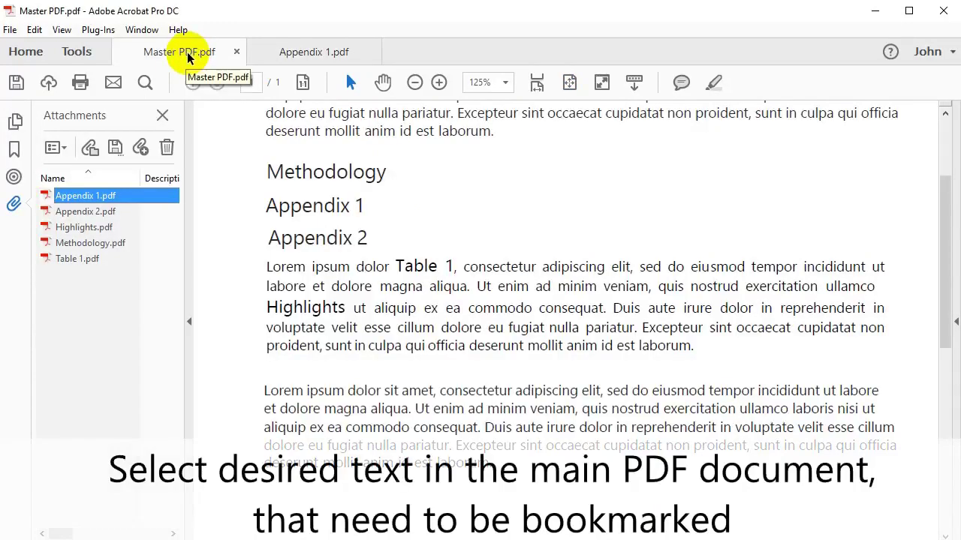
Add a bookmark from the "Appendix 1" heading text in the master document, keeping that text as its name
{"action": "left_click_drag", "start_coordinate": [267, 205], "coordinate": [365, 208]}
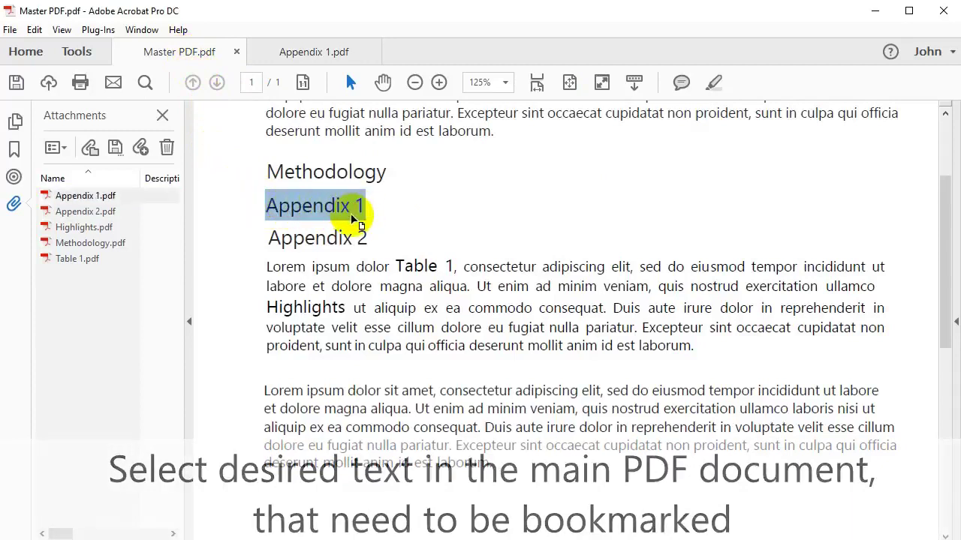
{"action": "right_click", "coordinate": [358, 217]}
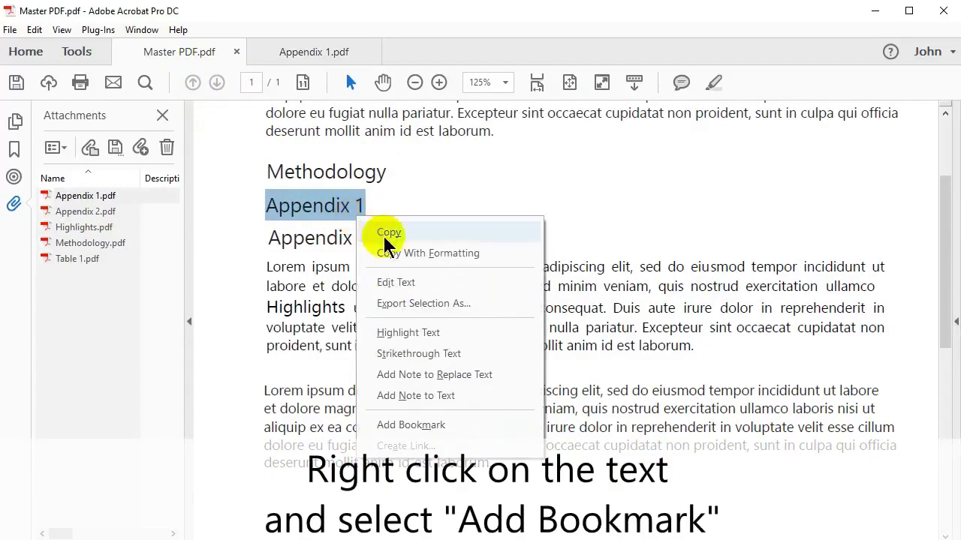
{"action": "left_click", "coordinate": [462, 429]}
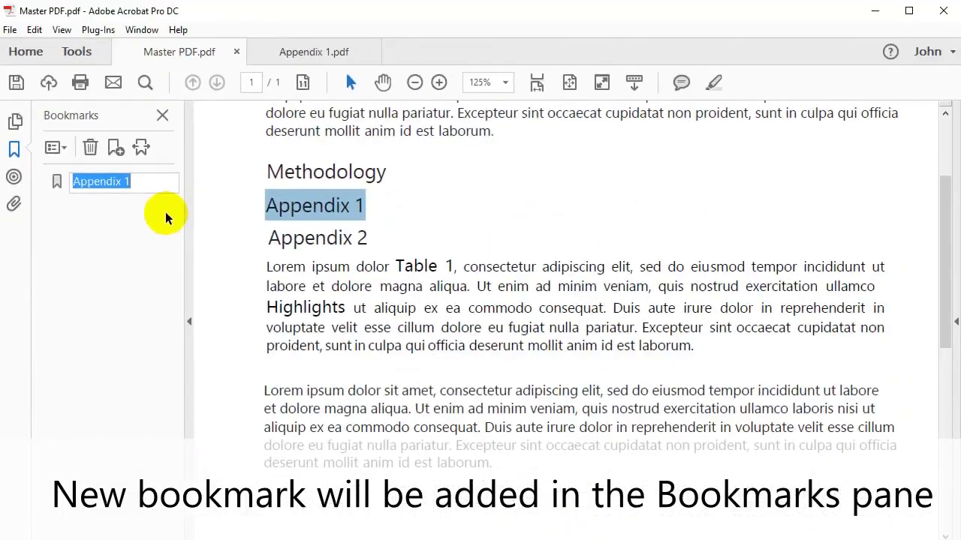
{"action": "key", "text": "Return"}
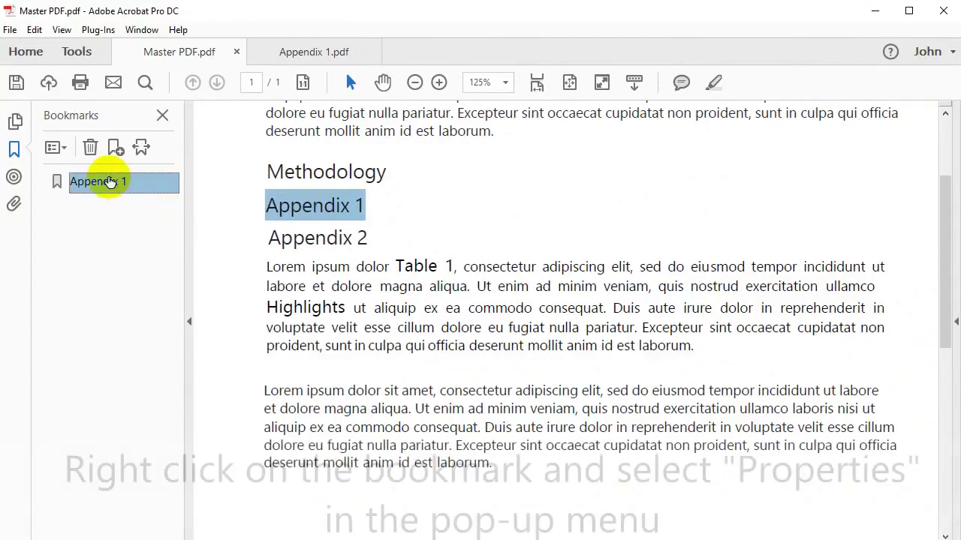
Start adding a "Go to a page view" action in the properties of the Appendix 1 bookmark
{"action": "right_click", "coordinate": [109, 186]}
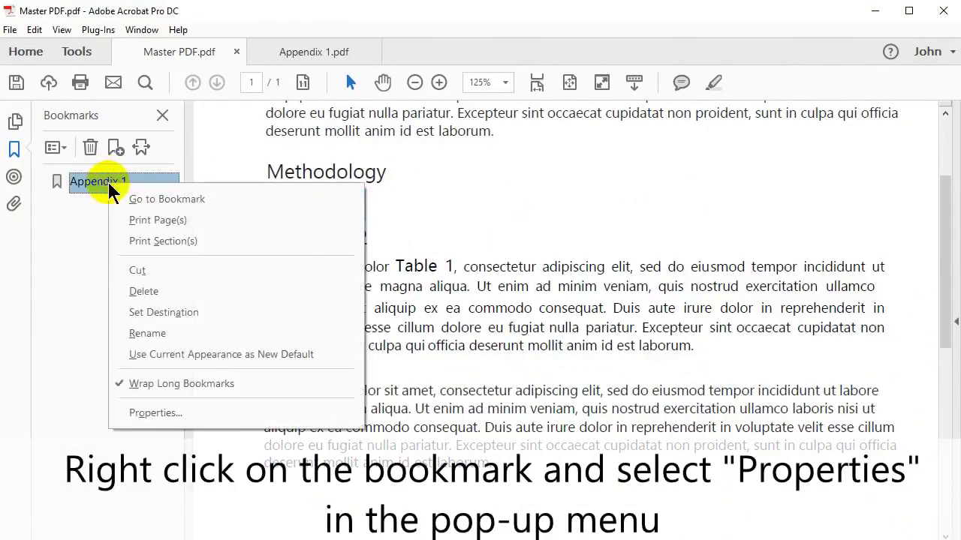
{"action": "left_click", "coordinate": [216, 414]}
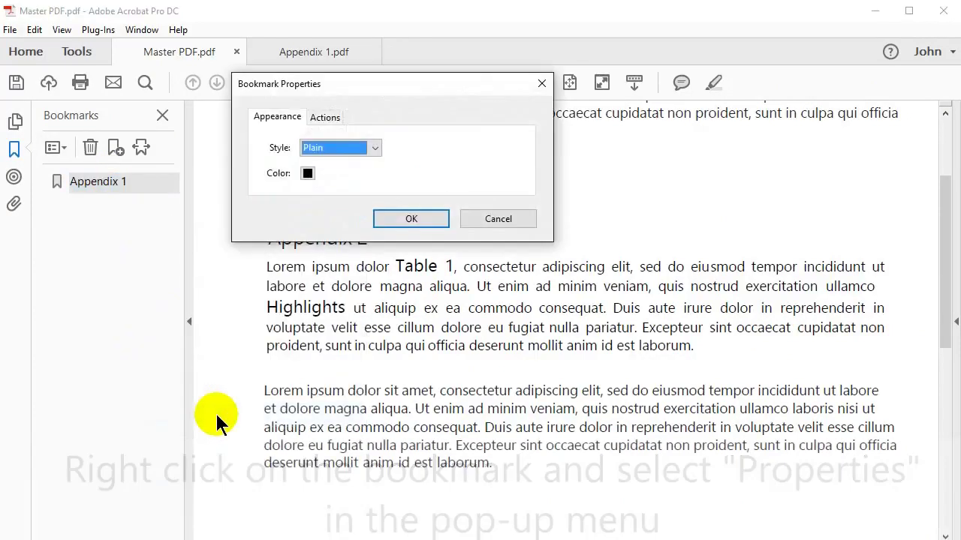
{"action": "left_click", "coordinate": [333, 121]}
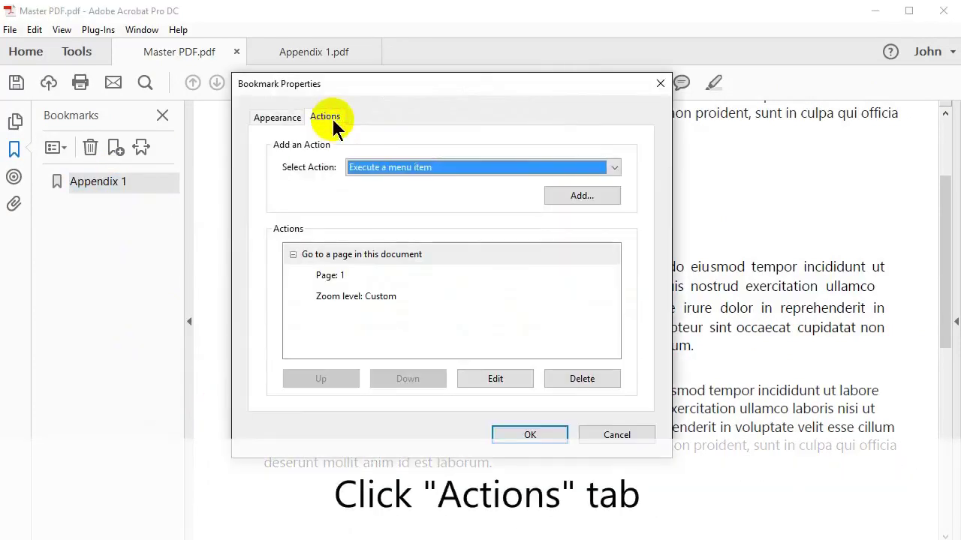
{"action": "left_click", "coordinate": [394, 262]}
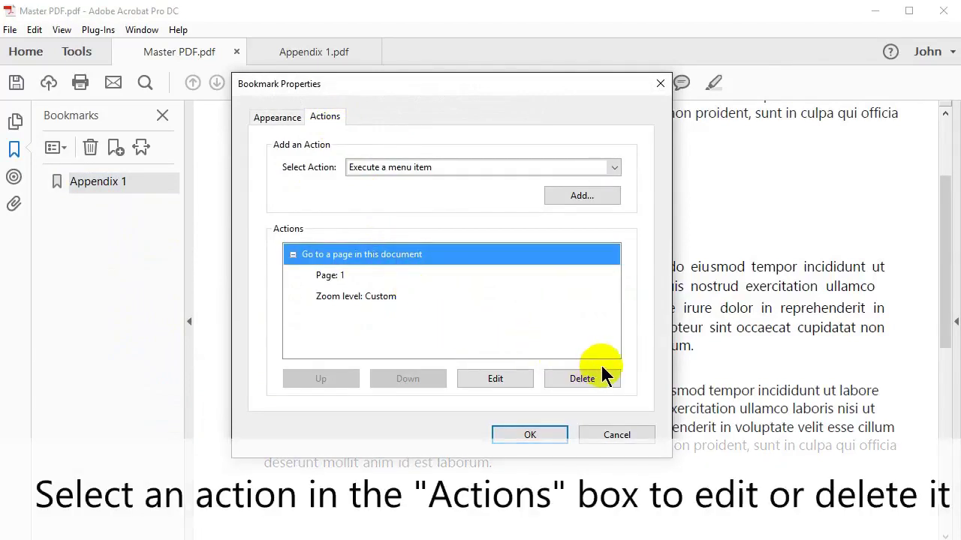
{"action": "left_click", "coordinate": [616, 163]}
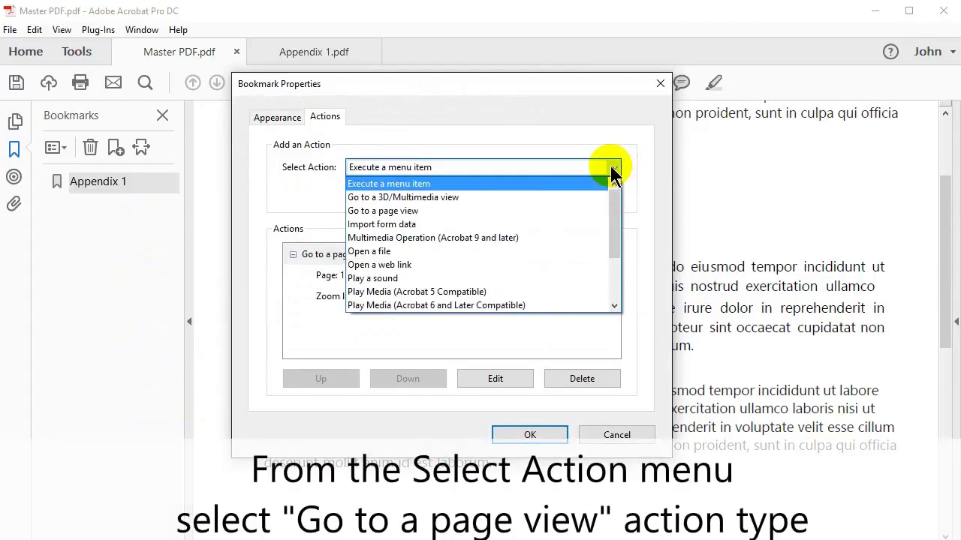
{"action": "left_click", "coordinate": [569, 211]}
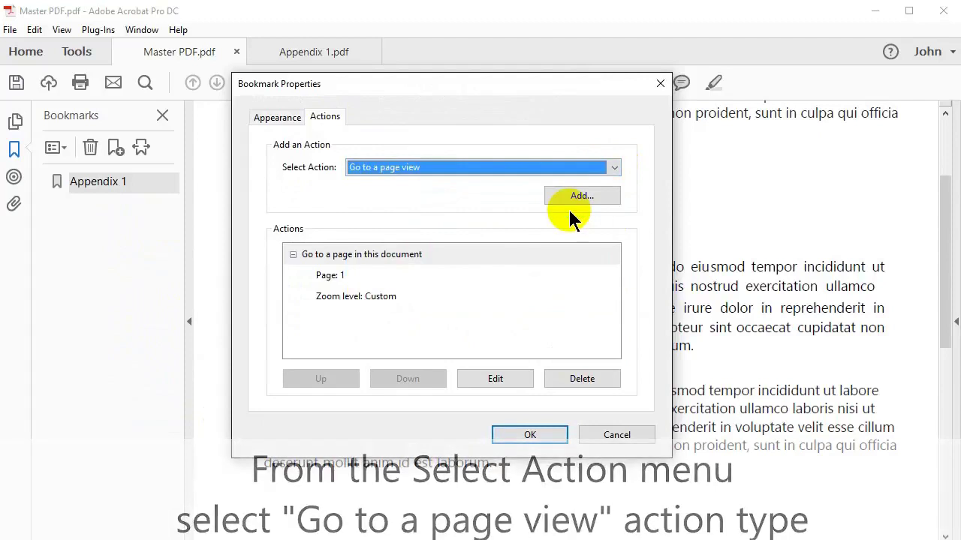
{"action": "left_click", "coordinate": [606, 195]}
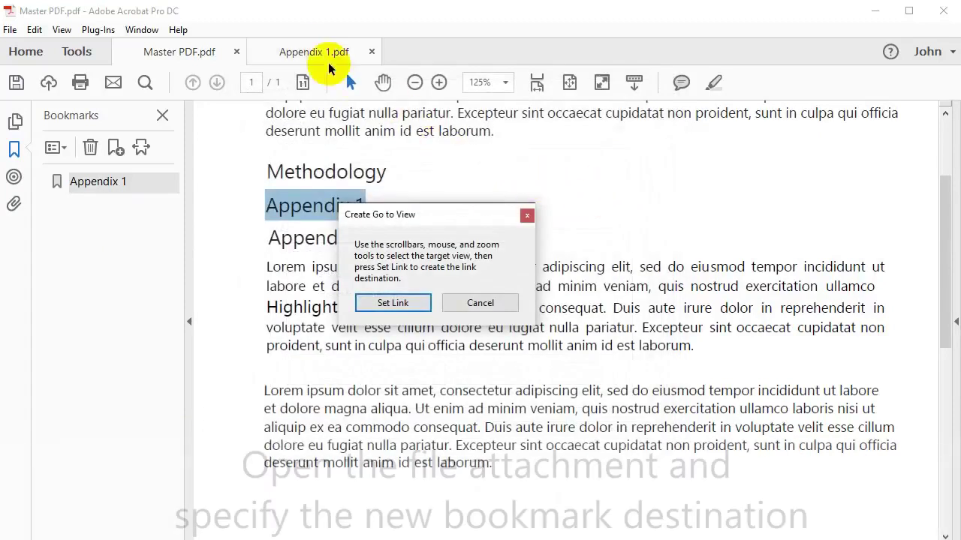
Set the bookmark's destination to the Appendix 1.pdf page, fitted to width and scrolled slightly down so its heading sits near the top
{"action": "left_click", "coordinate": [310, 52]}
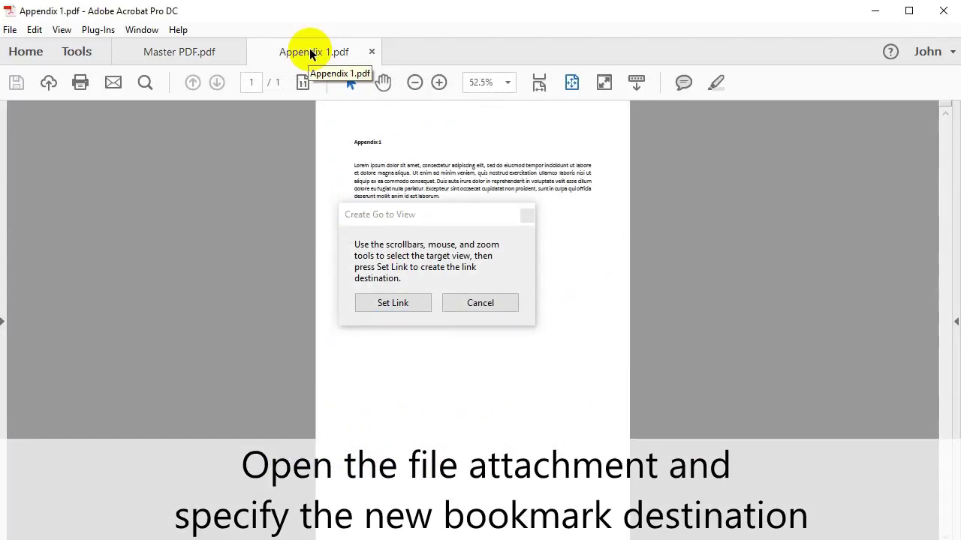
{"action": "left_click", "coordinate": [538, 83]}
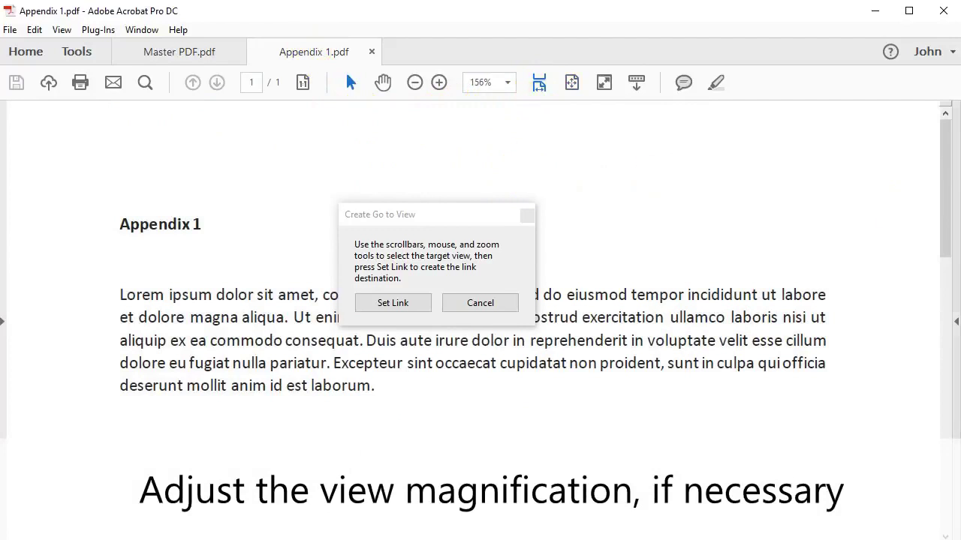
{"action": "left_click_drag", "start_coordinate": [945, 179], "coordinate": [944, 197]}
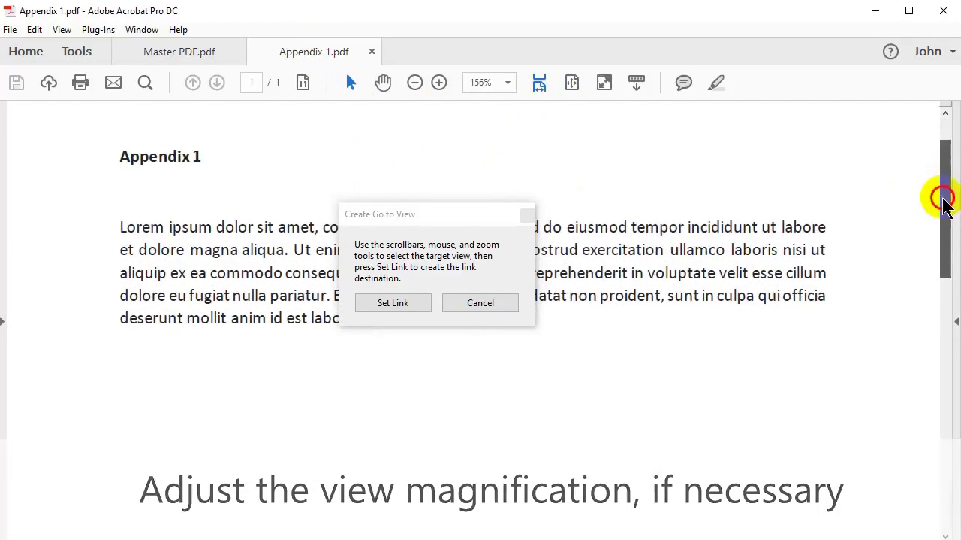
{"action": "left_click", "coordinate": [416, 304]}
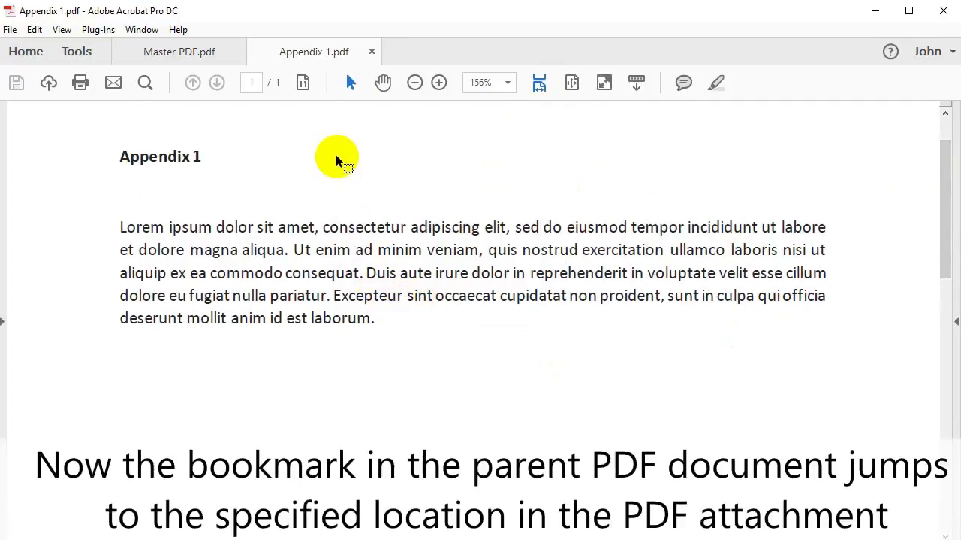
Close Appendix 1.pdf, test the Appendix 1 bookmark from the master document, and close the attachment it opens
{"action": "left_click", "coordinate": [371, 52]}
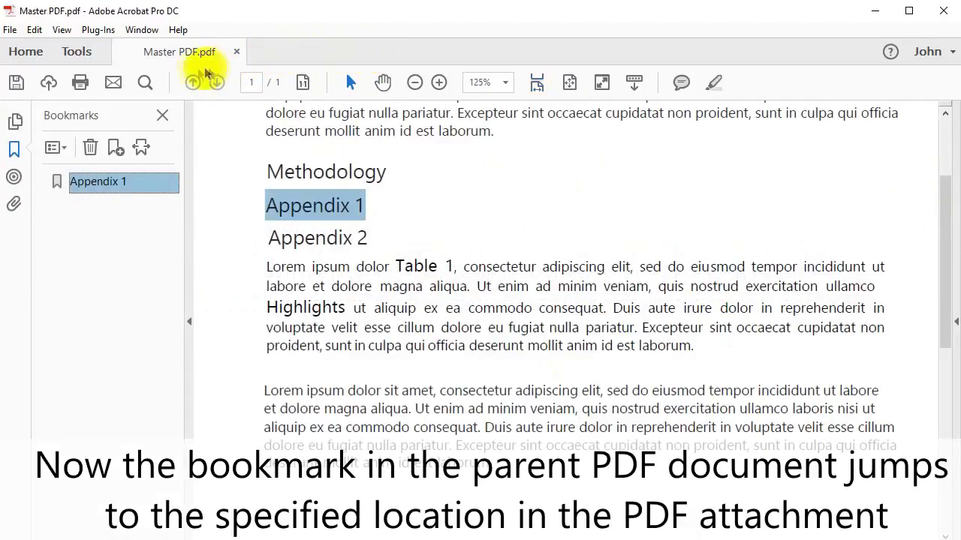
{"action": "left_click", "coordinate": [296, 127]}
{"action": "left_click", "coordinate": [91, 184]}
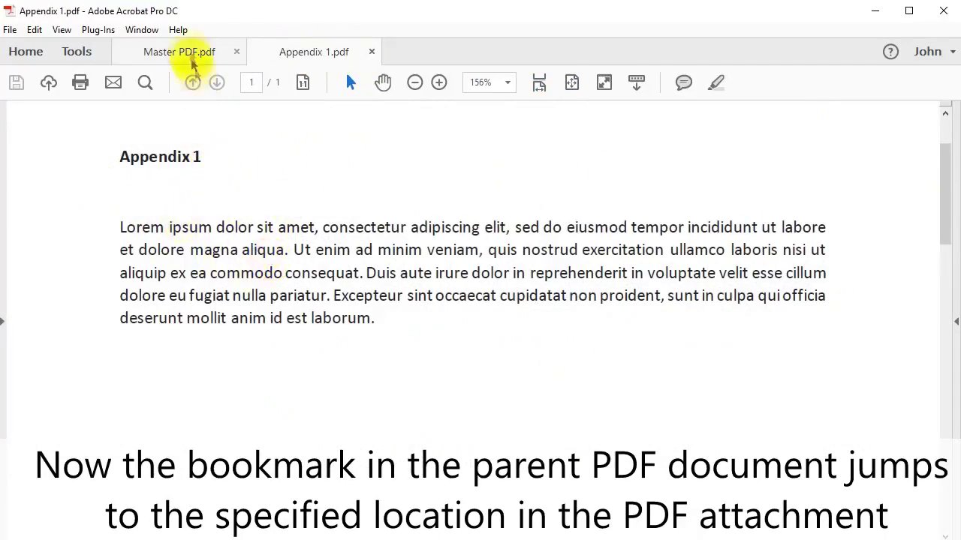
{"action": "left_click", "coordinate": [371, 52]}
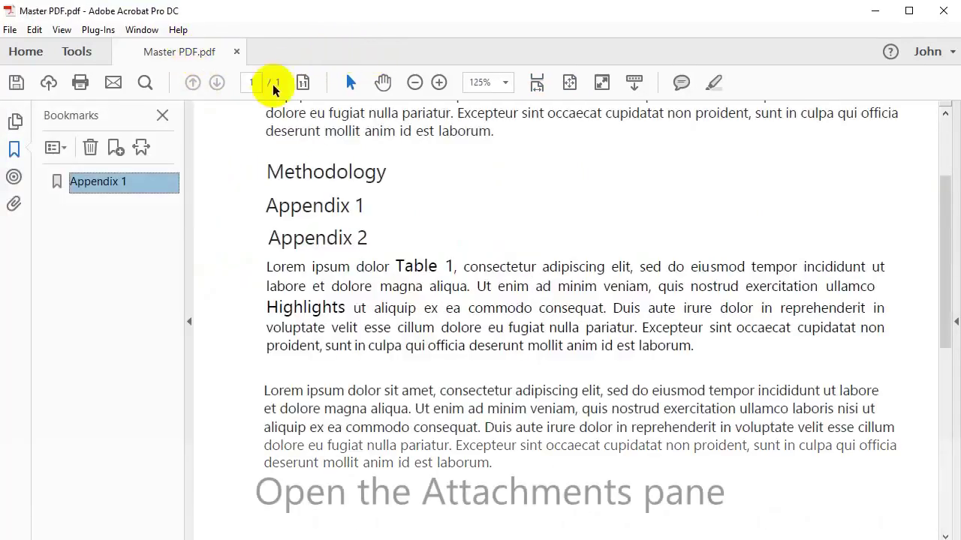
Open the attached Methodology.pdf from the Attachments pane and return to Master PDF.pdf
{"action": "left_click", "coordinate": [14, 205]}
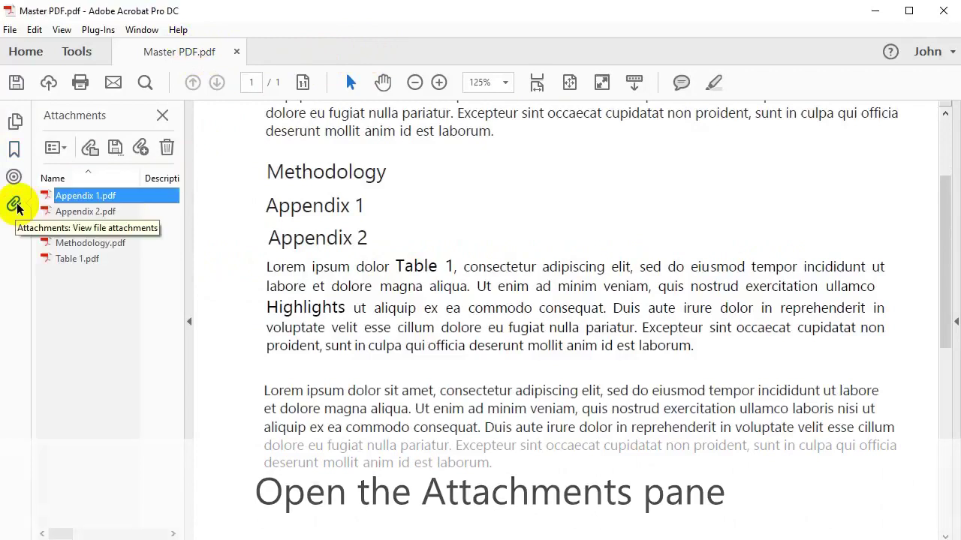
{"action": "double_click", "coordinate": [104, 244]}
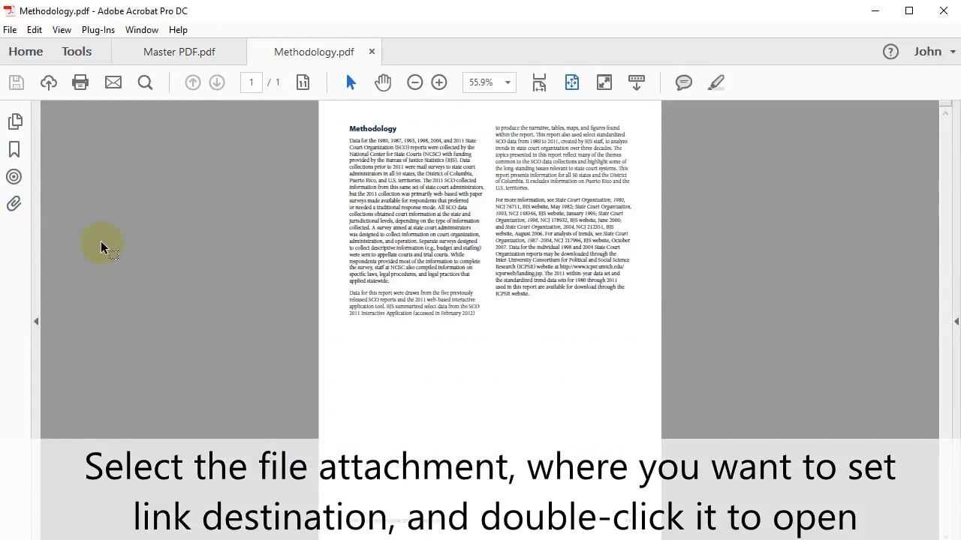
{"action": "left_click", "coordinate": [189, 52]}
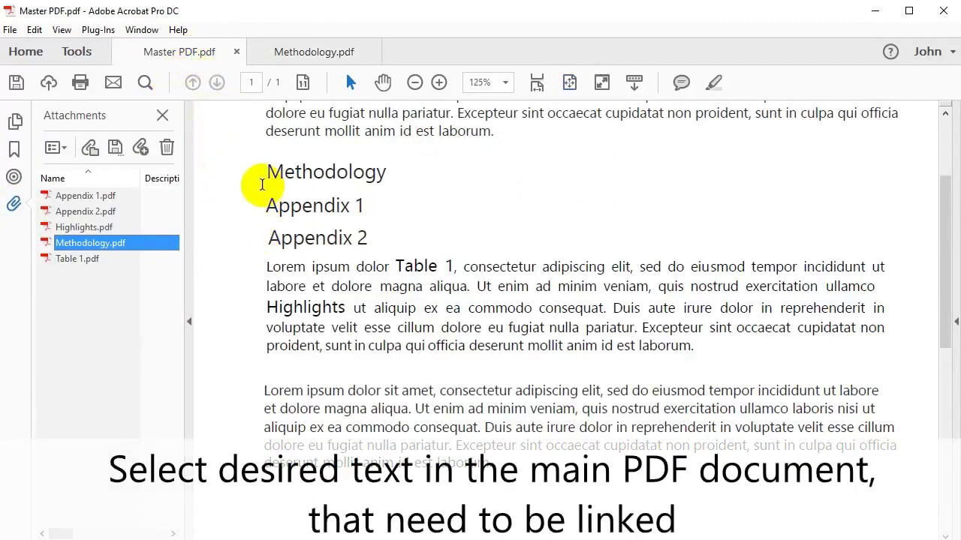
Create a link on the Methodology heading text in the master document with the "Go to a page view" action
{"action": "left_click_drag", "start_coordinate": [264, 172], "coordinate": [386, 172]}
{"action": "right_click", "coordinate": [374, 180]}
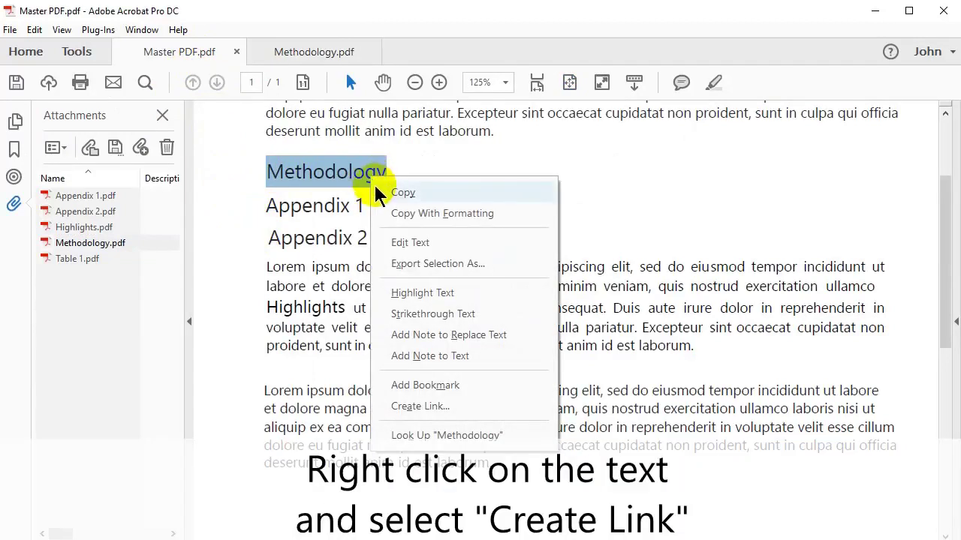
{"action": "left_click", "coordinate": [473, 411]}
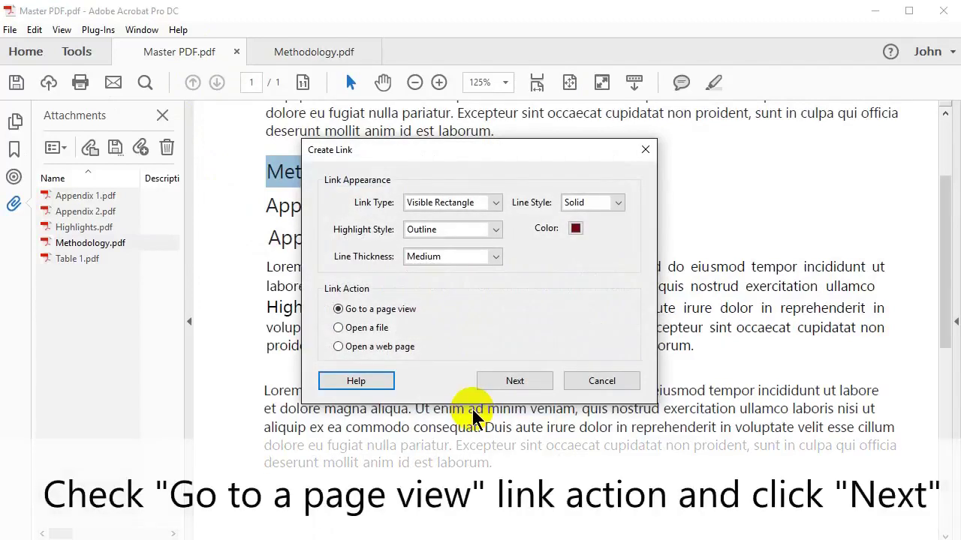
{"action": "left_click", "coordinate": [339, 312]}
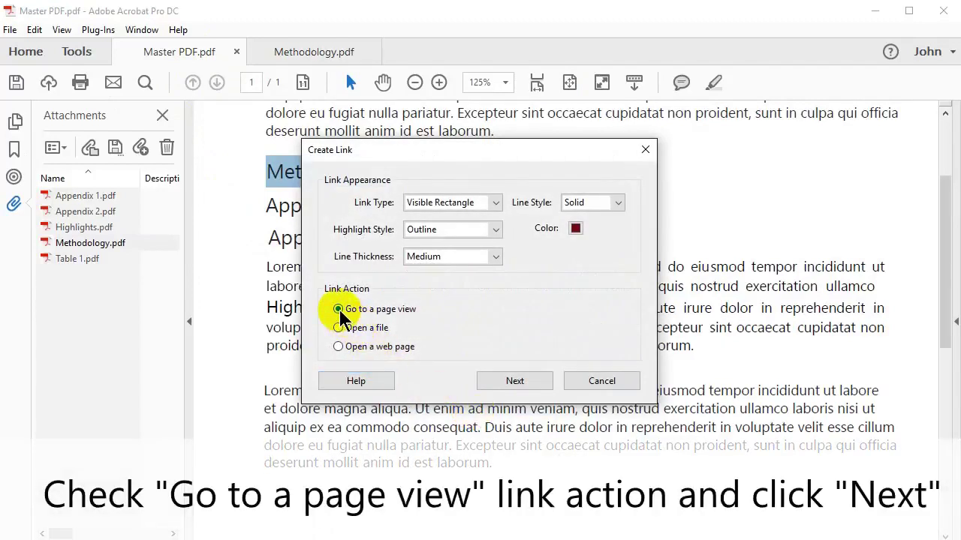
{"action": "left_click", "coordinate": [542, 386]}
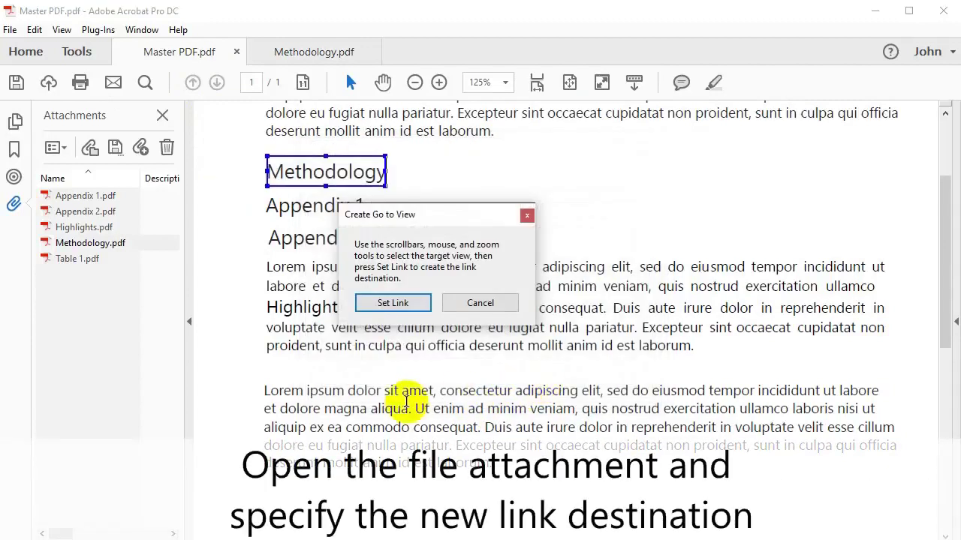
Set the link's destination to the Methodology.pdf page, fitted to width and scrolled slightly down so its heading sits near the top
{"action": "left_click", "coordinate": [332, 60]}
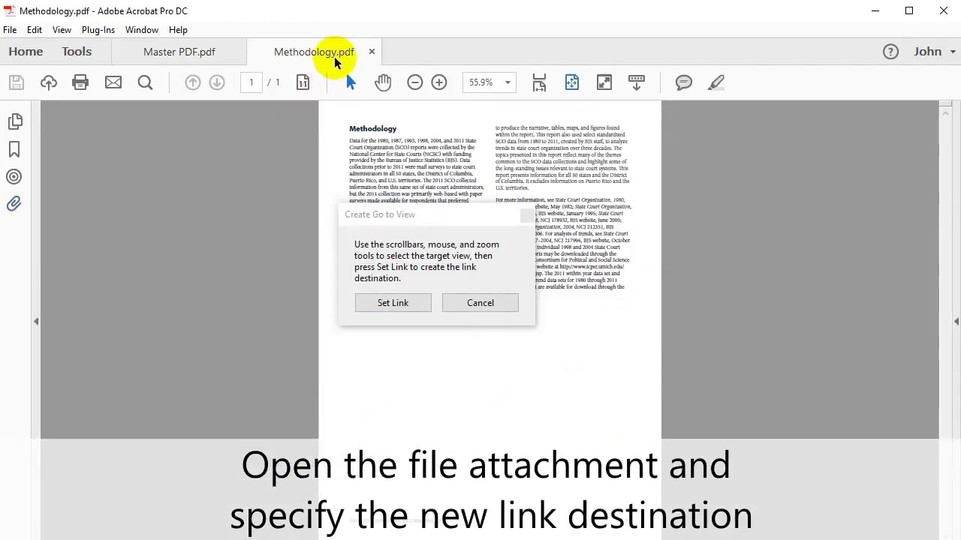
{"action": "left_click", "coordinate": [541, 84]}
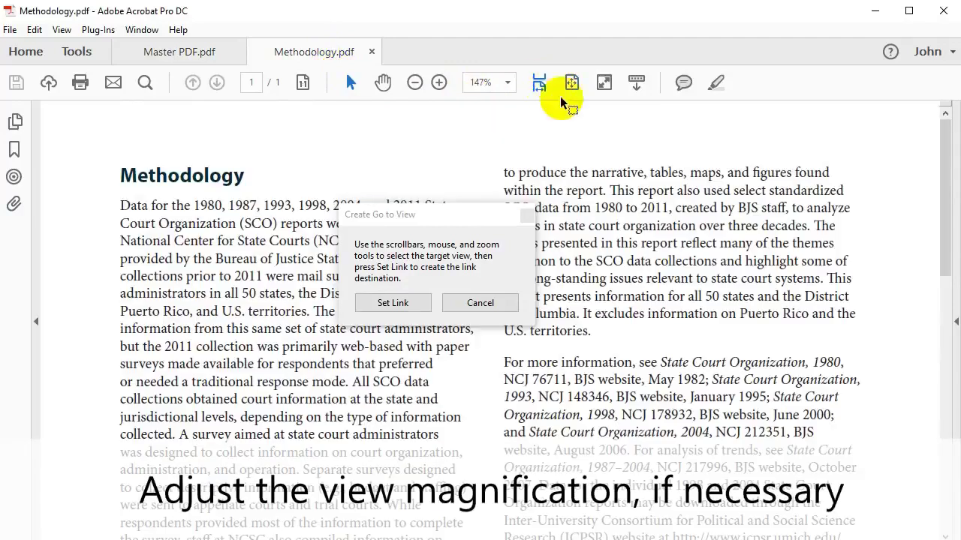
{"action": "left_click_drag", "start_coordinate": [946, 171], "coordinate": [945, 180]}
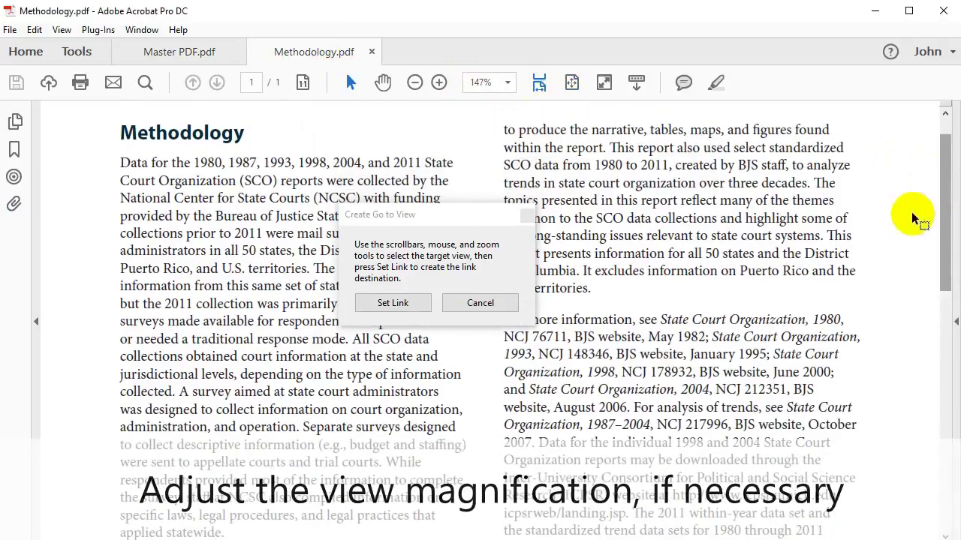
{"action": "left_click", "coordinate": [392, 303]}
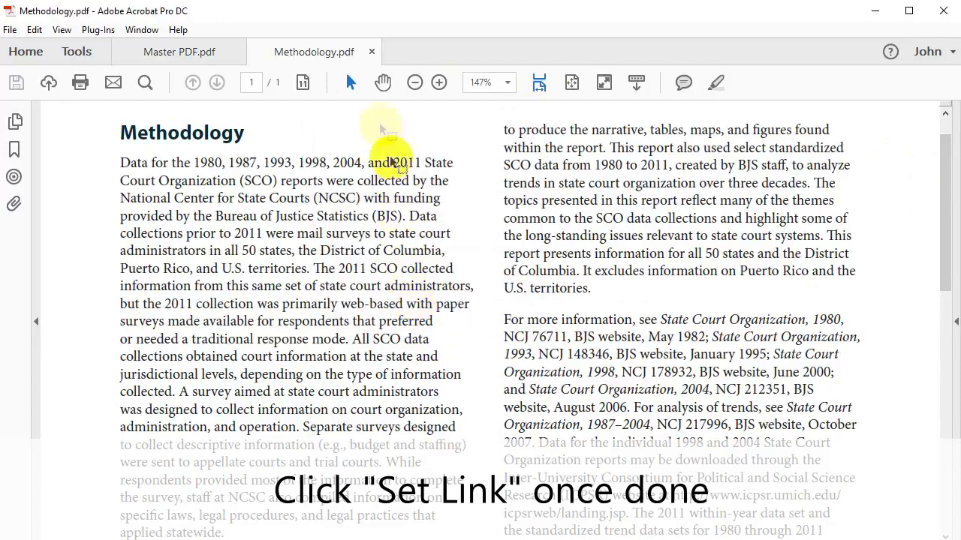
Close Methodology.pdf, test the Methodology link from the master document, and close the attachment it opens
{"action": "left_click", "coordinate": [371, 52]}
{"action": "left_click", "coordinate": [238, 286]}
{"action": "left_click", "coordinate": [353, 184]}
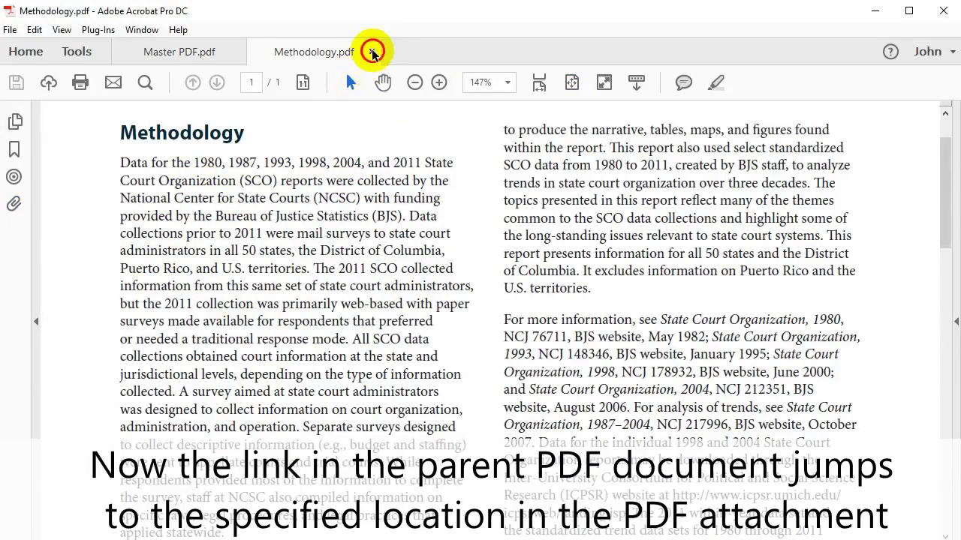
{"action": "left_click", "coordinate": [371, 51]}
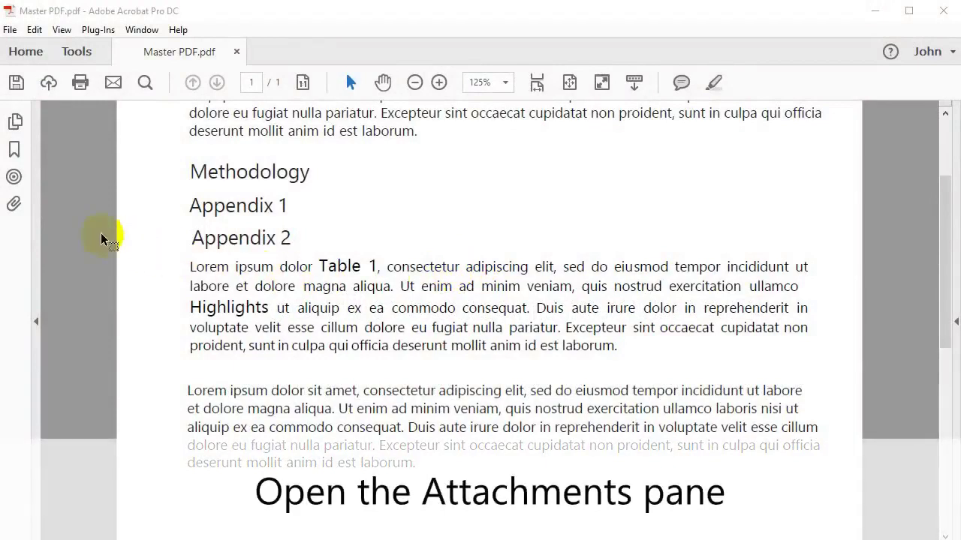
Show the master document's attachments and start a new link dictionary in Create Links From Dictionary
{"action": "left_click", "coordinate": [15, 206]}
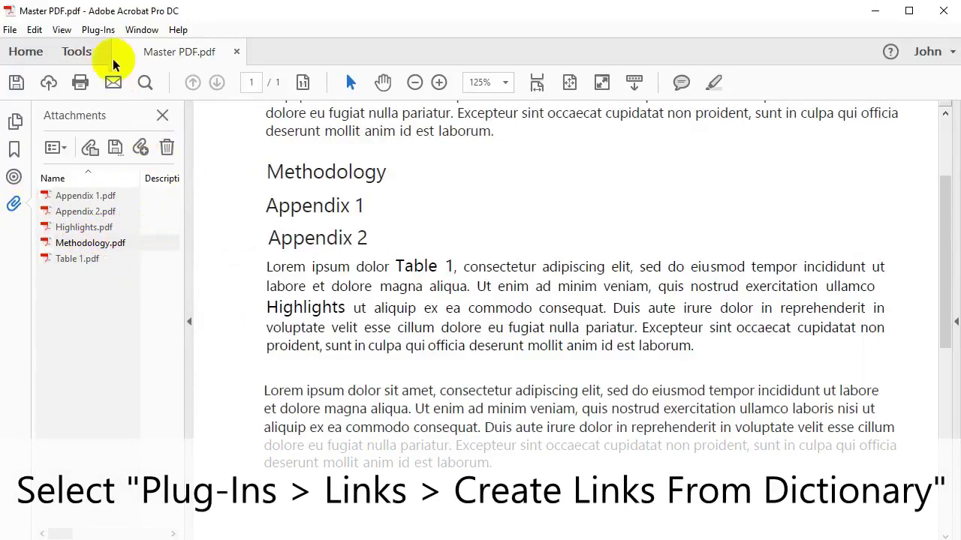
{"action": "left_click", "coordinate": [113, 33]}
{"action": "mouse_move", "coordinate": [182, 74]}
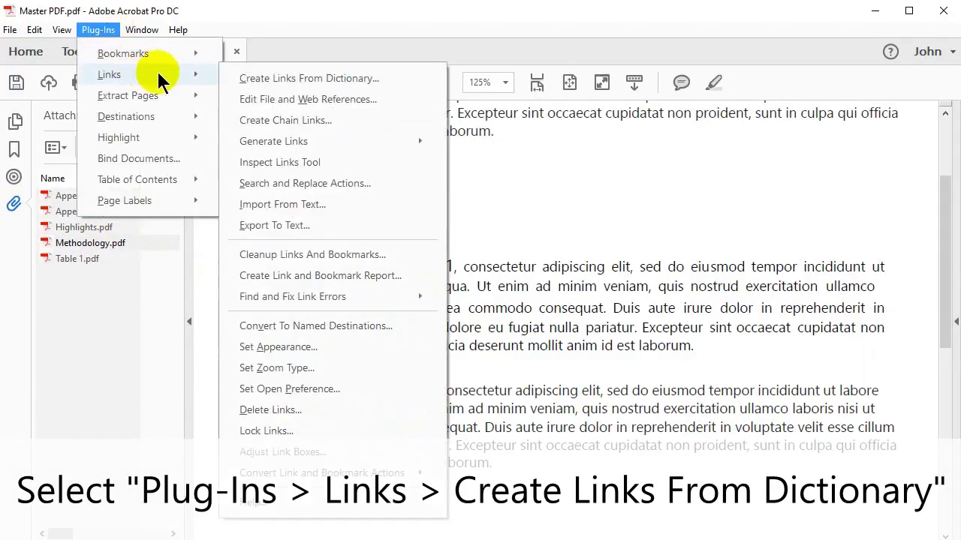
{"action": "left_click", "coordinate": [387, 78]}
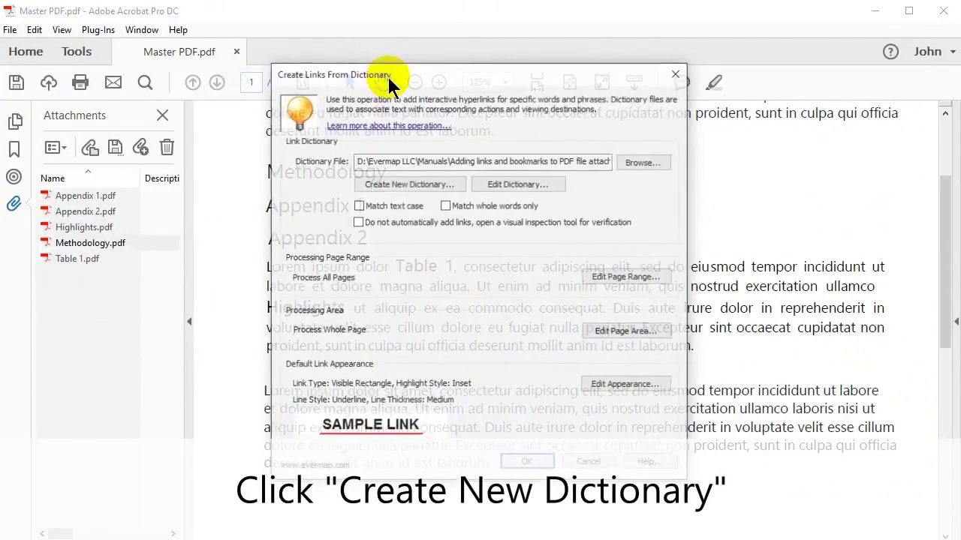
{"action": "left_click", "coordinate": [455, 190]}
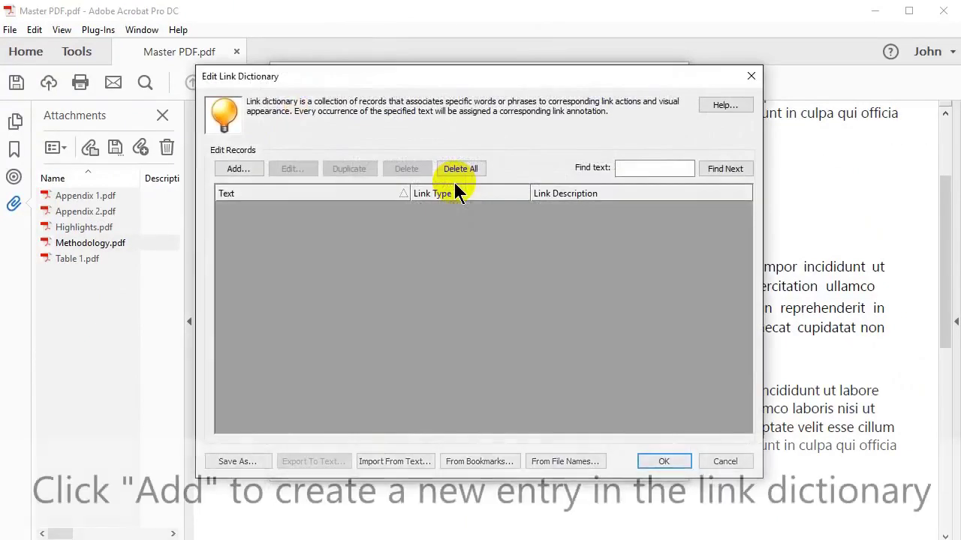
Add a dictionary entry for the text "Appendix 1" with the action type "Go to a page in attachment"
{"action": "left_click", "coordinate": [259, 170]}
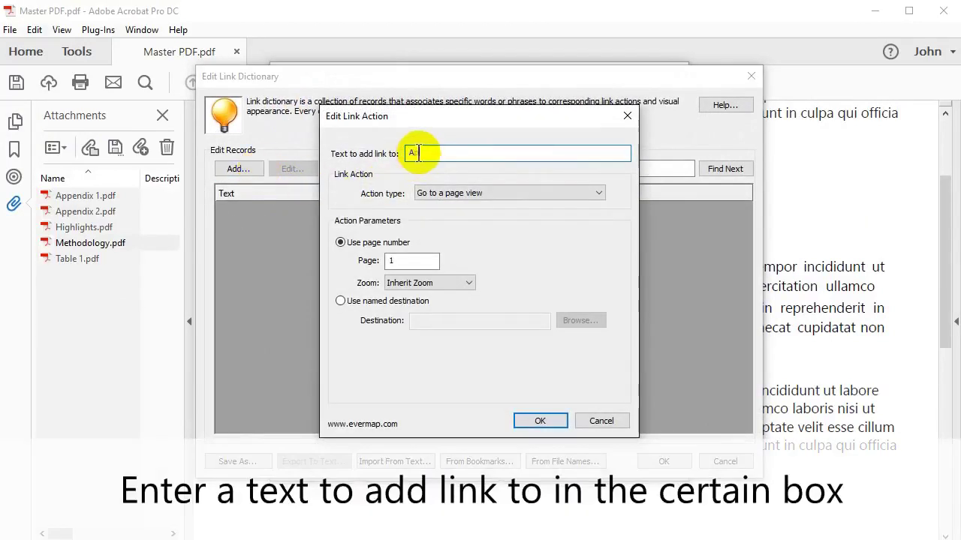
{"action": "type", "text": "Appendix"}
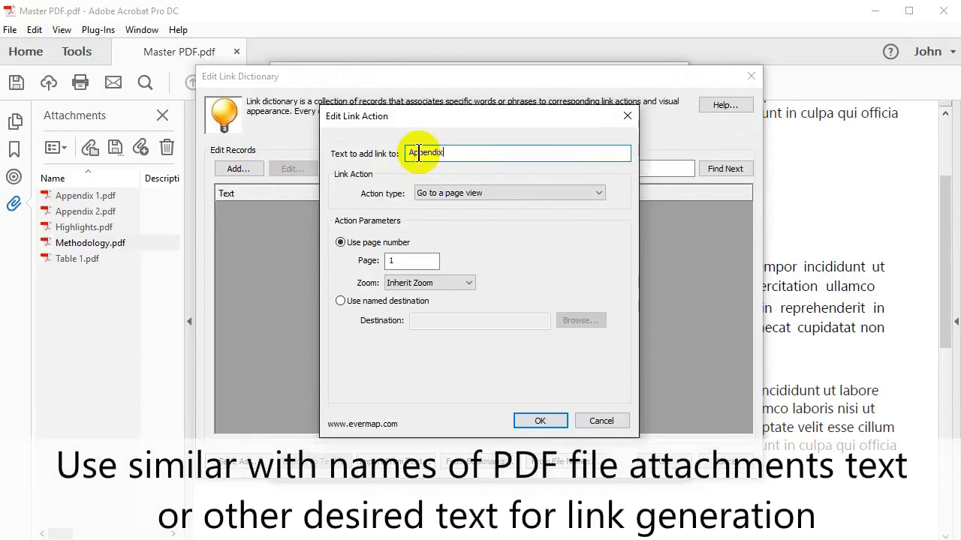
{"action": "type", "text": " 1"}
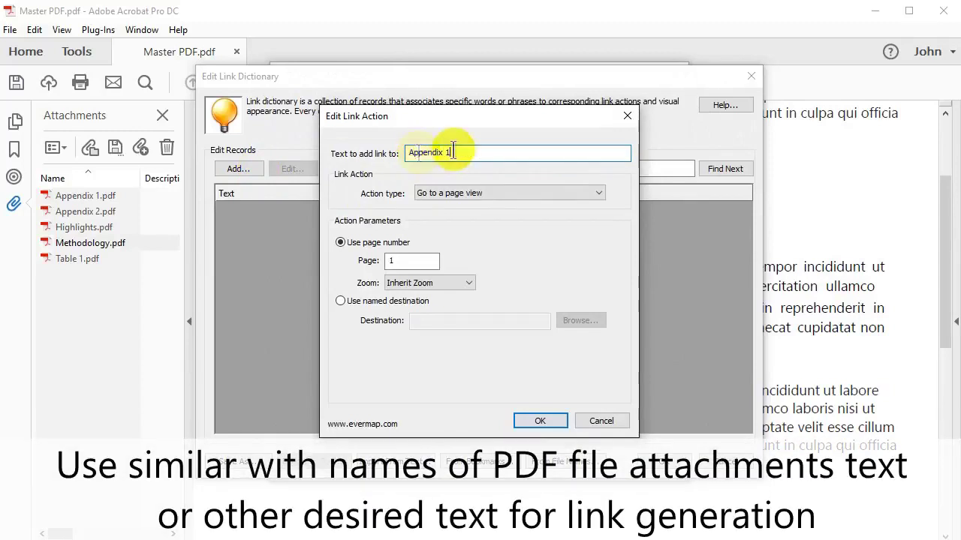
{"action": "left_click", "coordinate": [598, 194]}
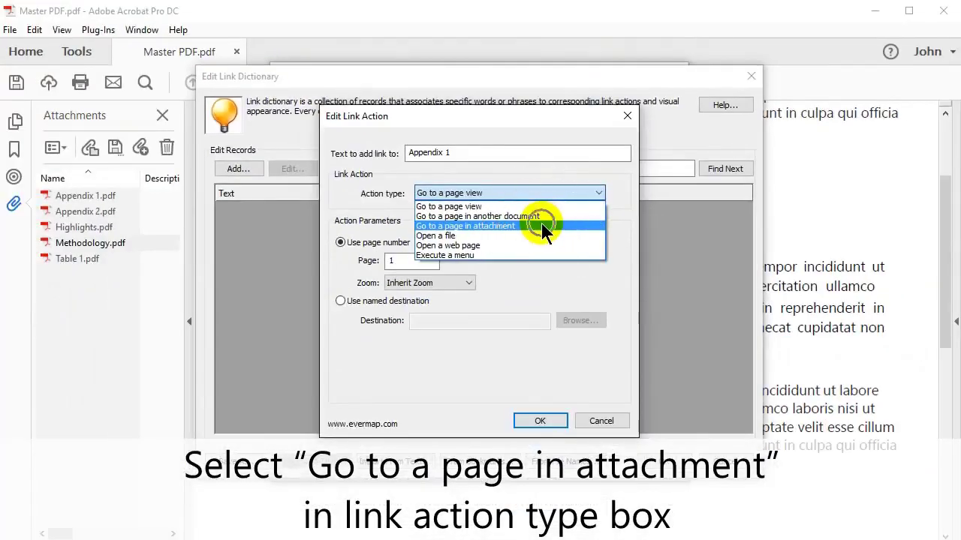
{"action": "left_click", "coordinate": [542, 225]}
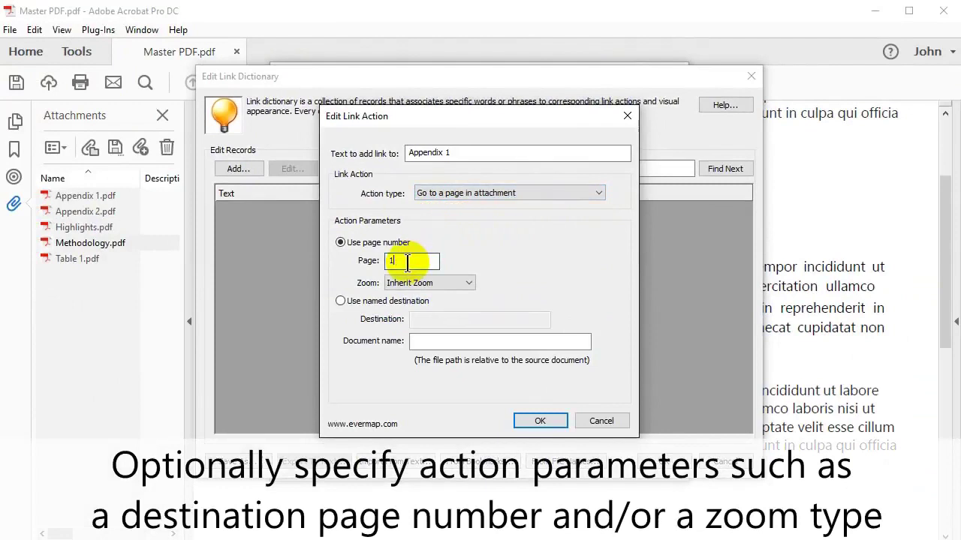
Set the Appendix 1 entry's zoom to Fit Width and its document name to Appendix 1.pdf, and accept the entry
{"action": "left_click", "coordinate": [468, 283]}
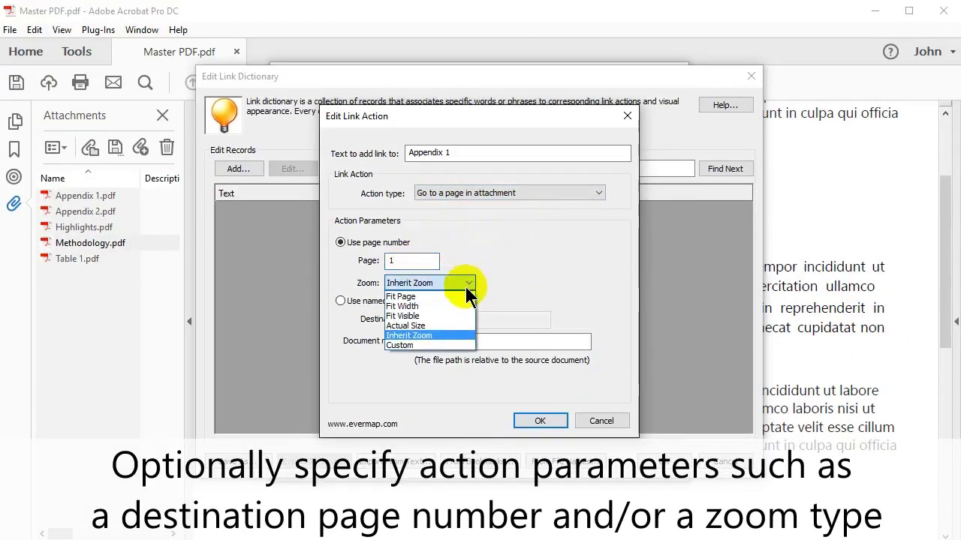
{"action": "left_click", "coordinate": [457, 306]}
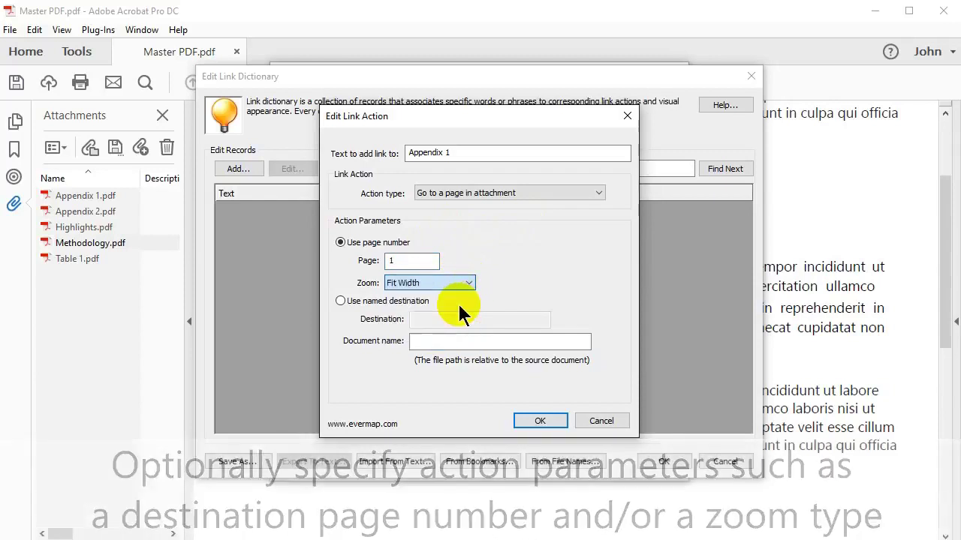
{"action": "left_click", "coordinate": [443, 342]}
{"action": "type", "text": "Appendix 1.pdf"}
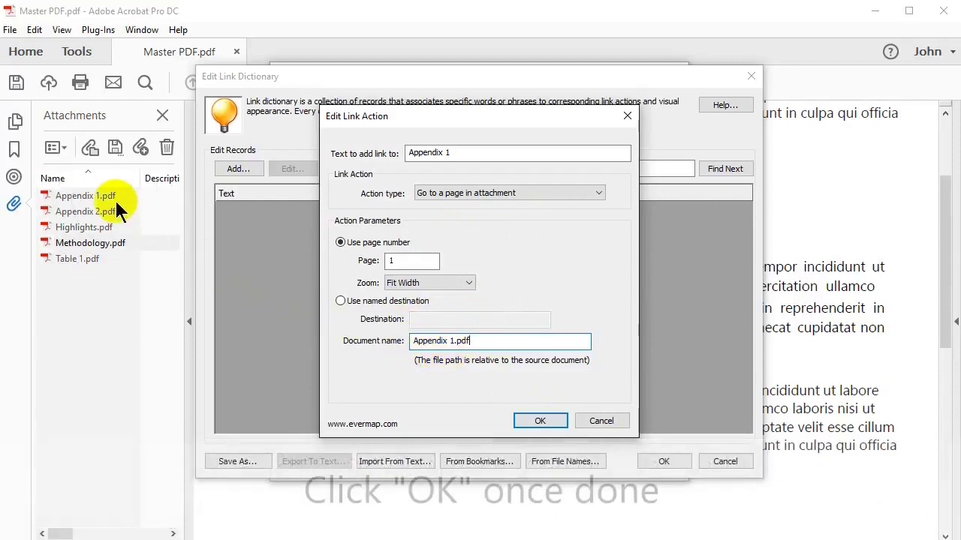
{"action": "left_click", "coordinate": [562, 420]}
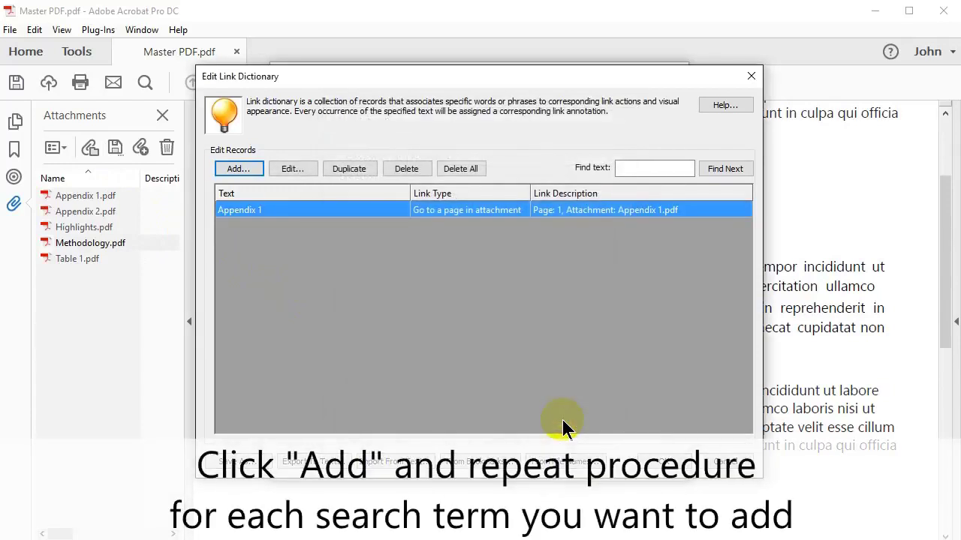
Add a dictionary entry linking the text "Appendix 2" to page 1 of the attachment Appendix 2.pdf
{"action": "left_click", "coordinate": [251, 172]}
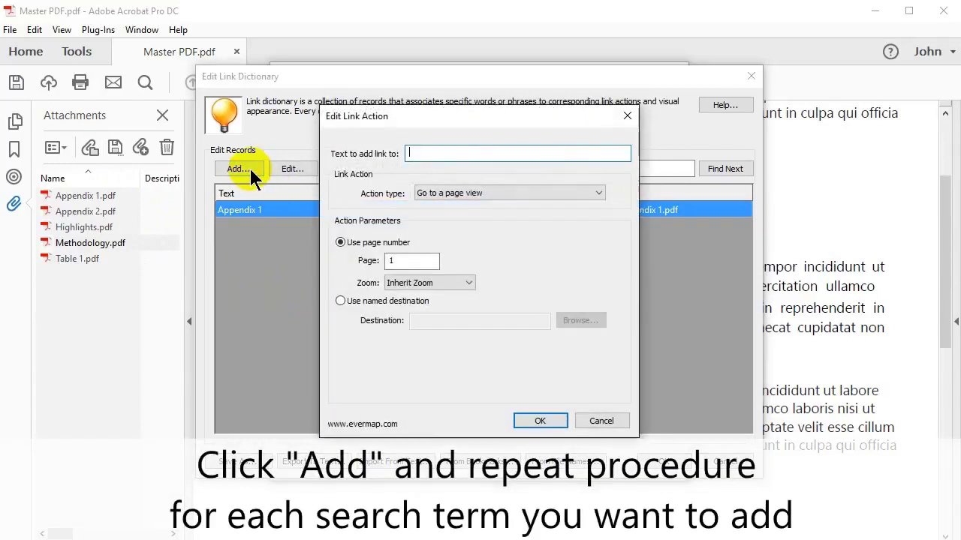
{"action": "type", "text": "Appl"}
{"action": "left_click", "coordinate": [598, 193]}
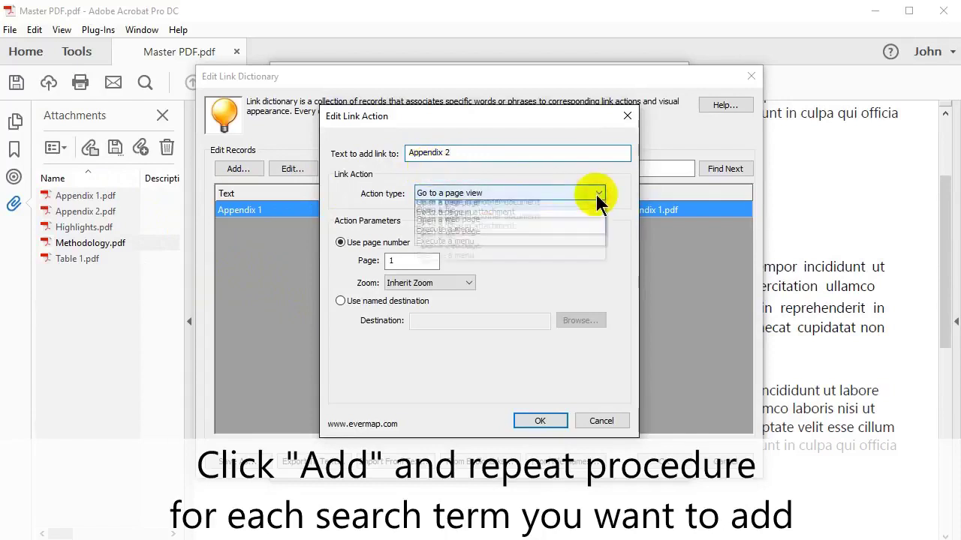
{"action": "left_click", "coordinate": [545, 227]}
{"action": "left_click", "coordinate": [494, 341]}
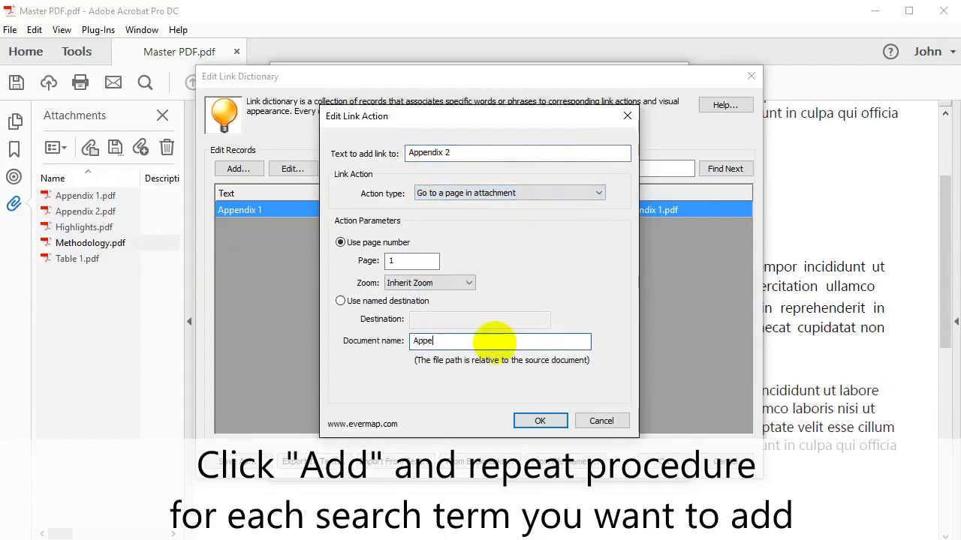
{"action": "left_click", "coordinate": [539, 420]}
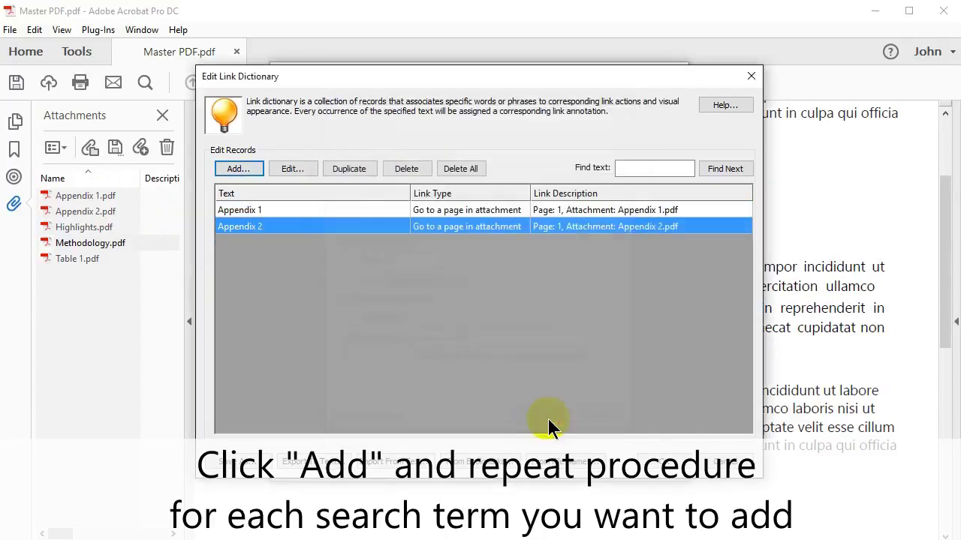
Add a dictionary entry linking the text "Highlights" to page 2 of the attachment Highlights.pdf, choosing its zoom type
{"action": "left_click", "coordinate": [239, 168]}
{"action": "type", "text": "Highlights"}
{"action": "left_click", "coordinate": [594, 192]}
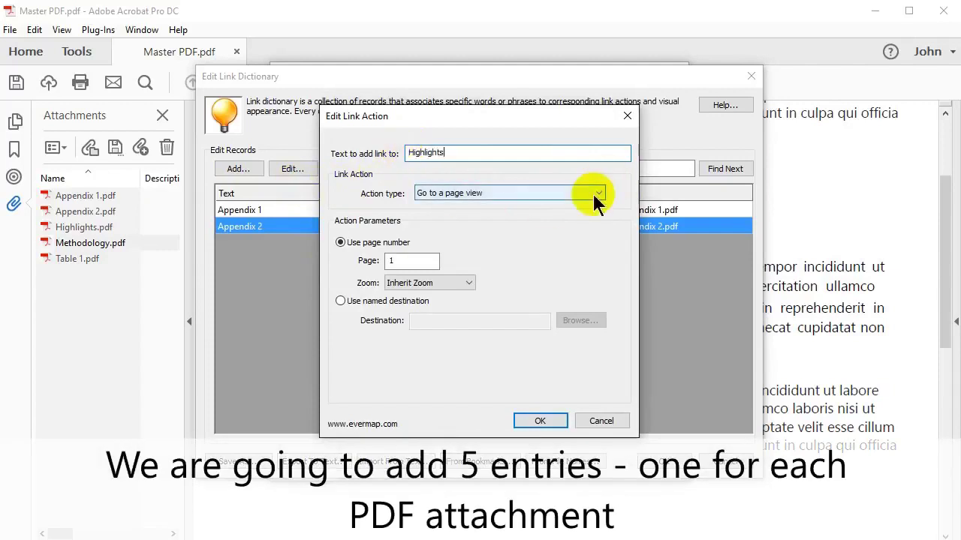
{"action": "left_click", "coordinate": [546, 216]}
{"action": "double_click", "coordinate": [394, 261]}
{"action": "type", "text": "2"}
{"action": "left_click", "coordinate": [467, 283]}
{"action": "left_click", "coordinate": [456, 360]}
{"action": "left_click", "coordinate": [499, 343]}
{"action": "left_click", "coordinate": [540, 420]}
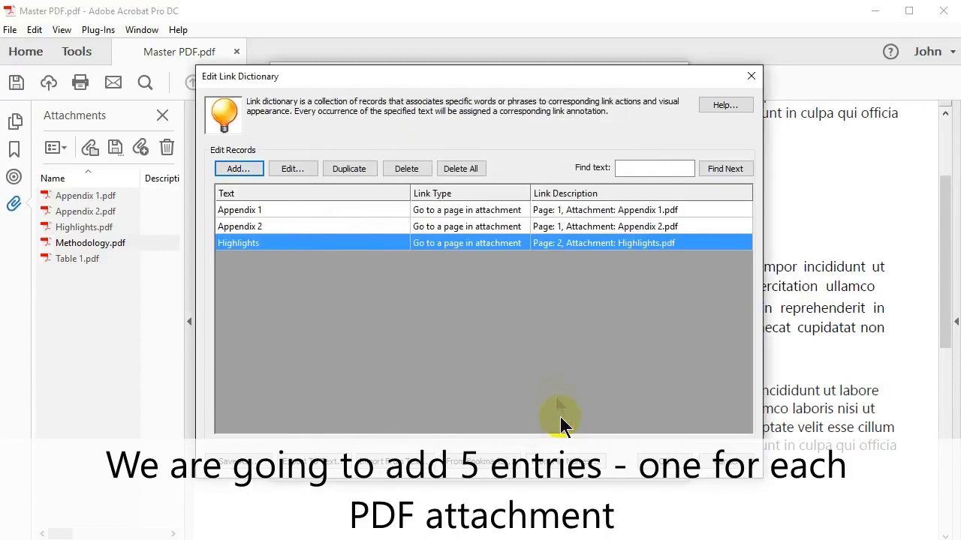
Add a dictionary entry linking the text "Methodology" to page 1 of the attachment Methodology.pdf
{"action": "left_click", "coordinate": [238, 168]}
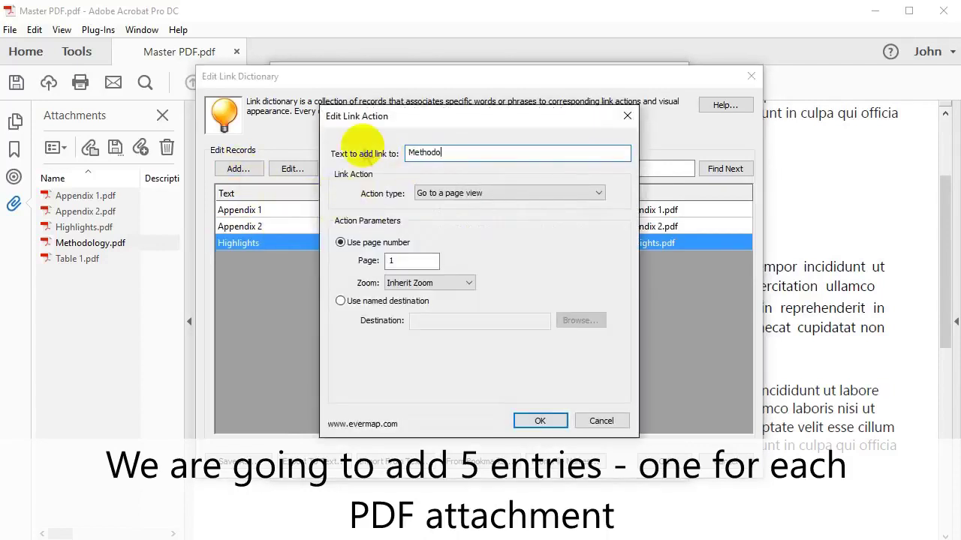
{"action": "left_click", "coordinate": [593, 193]}
{"action": "left_click", "coordinate": [555, 216]}
{"action": "left_click", "coordinate": [526, 342]}
{"action": "type", "text": "Methodology.pdf"}
{"action": "left_click", "coordinate": [539, 421]}
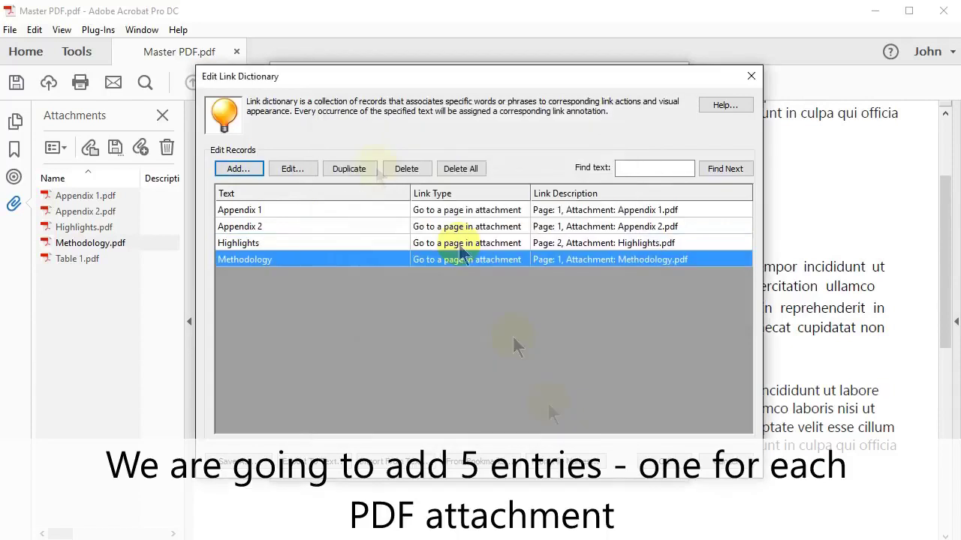
Add a dictionary entry linking the text "Table 1" to page 3 of the attachment Table 1.pdf, choosing its zoom type
{"action": "left_click", "coordinate": [238, 168]}
{"action": "left_click", "coordinate": [593, 193]}
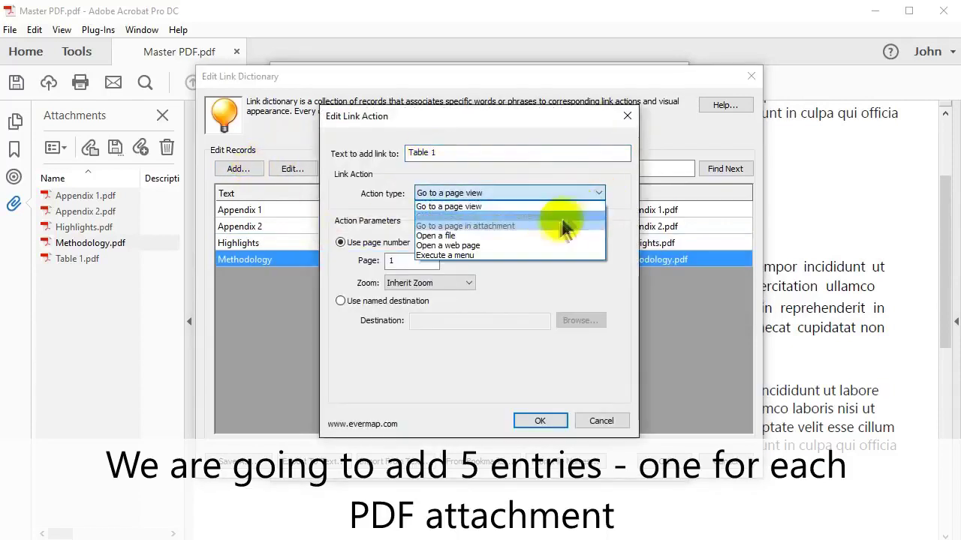
{"action": "left_click", "coordinate": [556, 216]}
{"action": "double_click", "coordinate": [411, 261]}
{"action": "type", "text": "3"}
{"action": "left_click", "coordinate": [456, 283]}
{"action": "left_click", "coordinate": [421, 314]}
{"action": "left_click", "coordinate": [518, 341]}
{"action": "type", "text": "Table 1.pdf"}
{"action": "key", "text": "Return"}
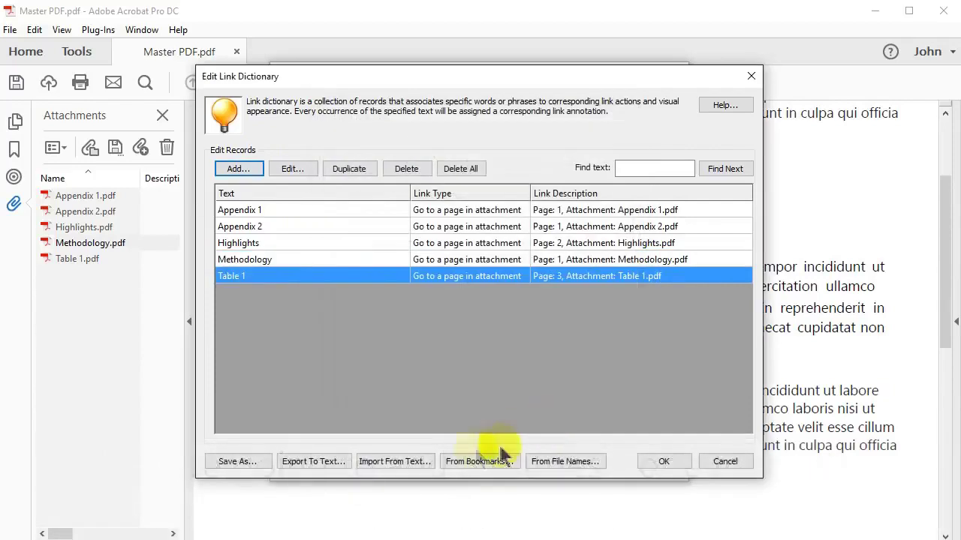
Finish editing the link dictionary and save it as Link Dictionary.ald in the Documents folder, replacing the existing file
{"action": "left_click_drag", "start_coordinate": [333, 73], "coordinate": [287, 71]}
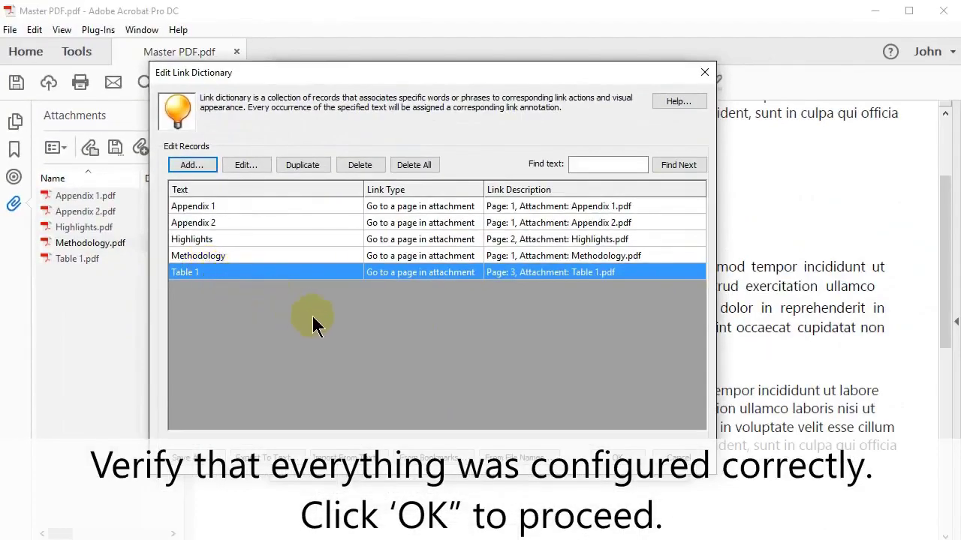
{"action": "left_click", "coordinate": [639, 456]}
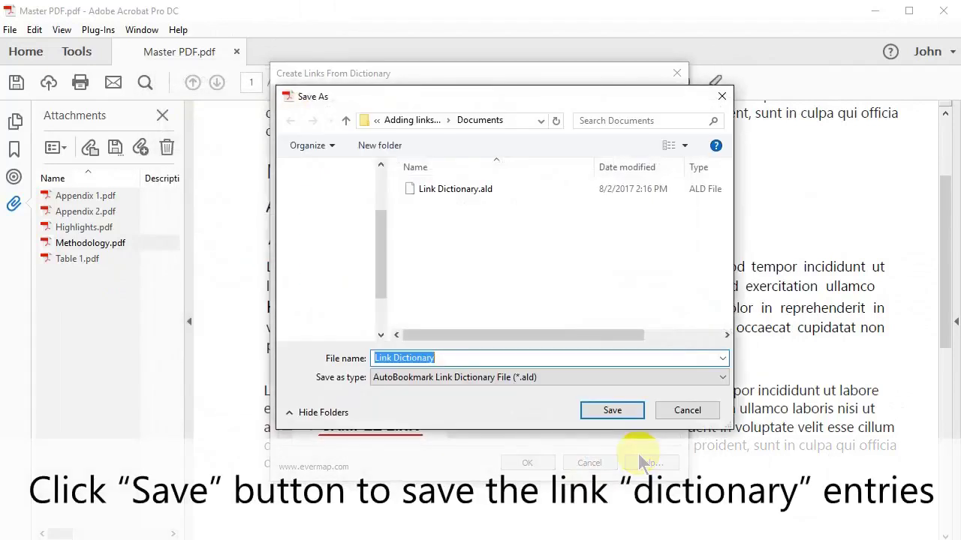
{"action": "left_click", "coordinate": [637, 413]}
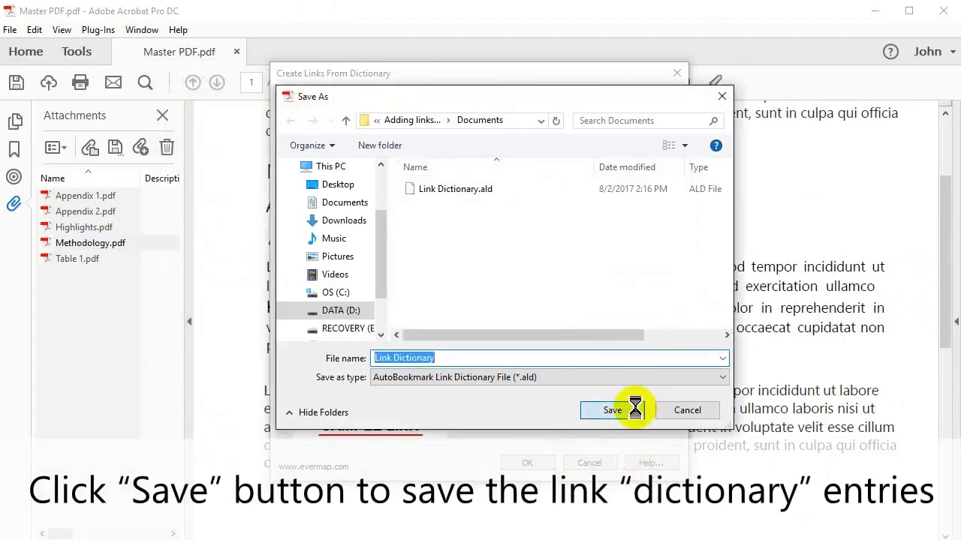
{"action": "left_click", "coordinate": [473, 275]}
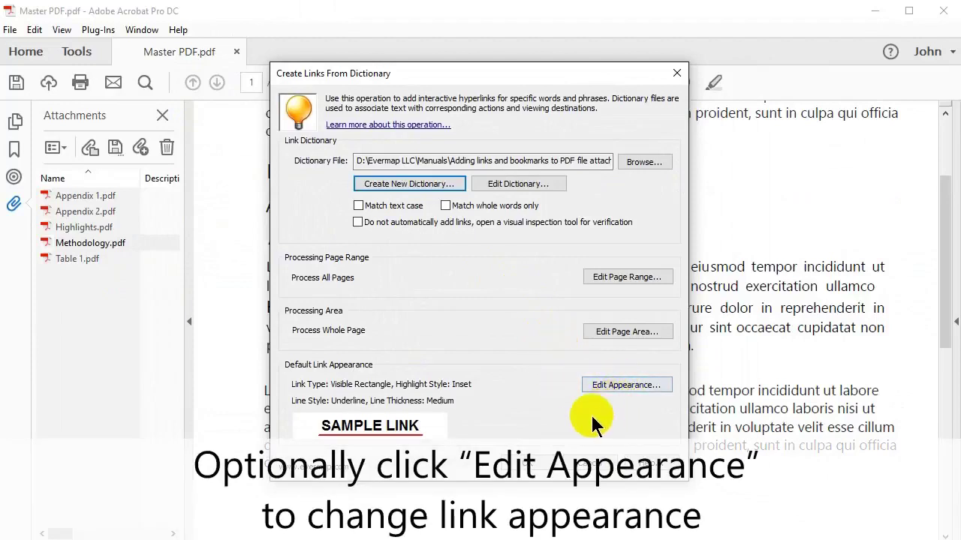
Generate links from the dictionary on all pages of the master PDF, keeping the red underline link appearance
{"action": "left_click", "coordinate": [528, 463]}
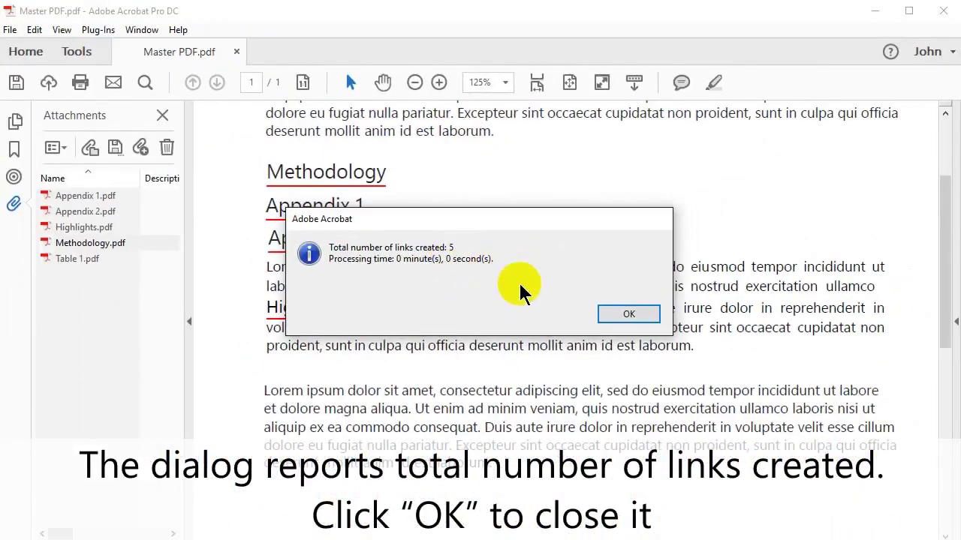
{"action": "left_click", "coordinate": [637, 315]}
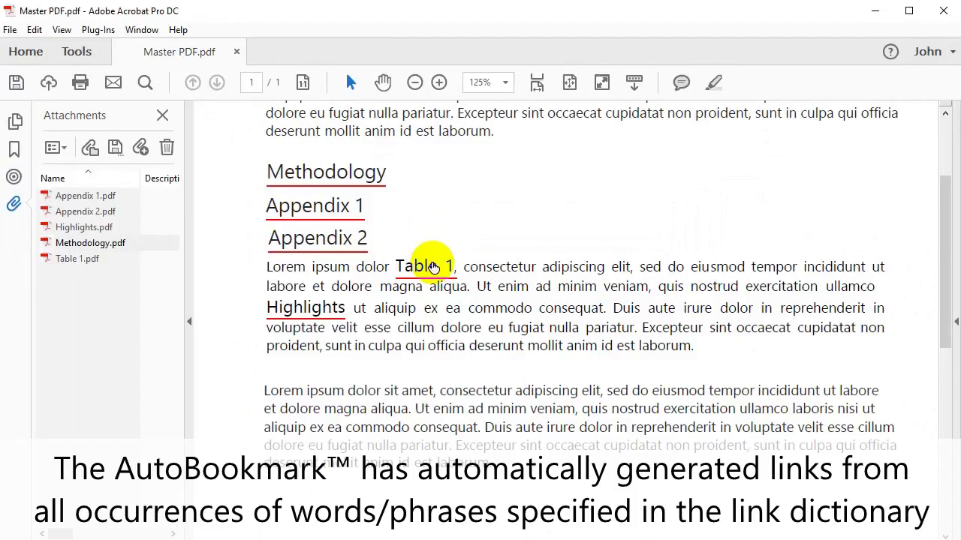
Test the Methodology and Highlights links in the master PDF, returning to the master document after each one
{"action": "left_click", "coordinate": [361, 171]}
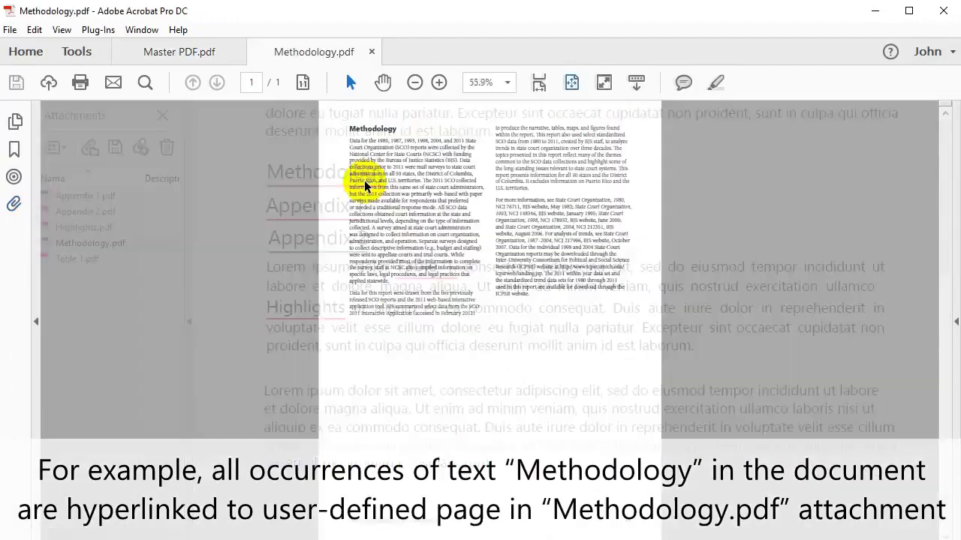
{"action": "left_click", "coordinate": [167, 51]}
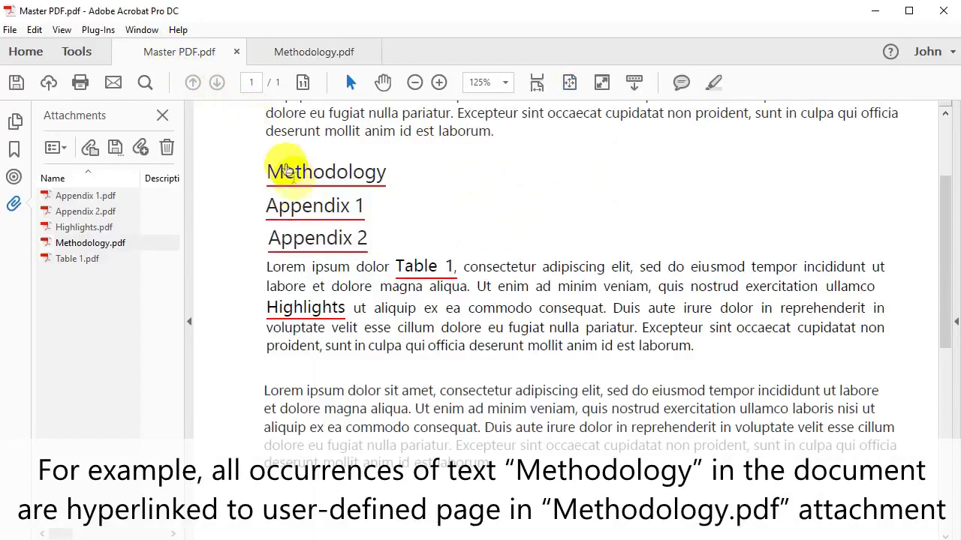
{"action": "left_click", "coordinate": [334, 312]}
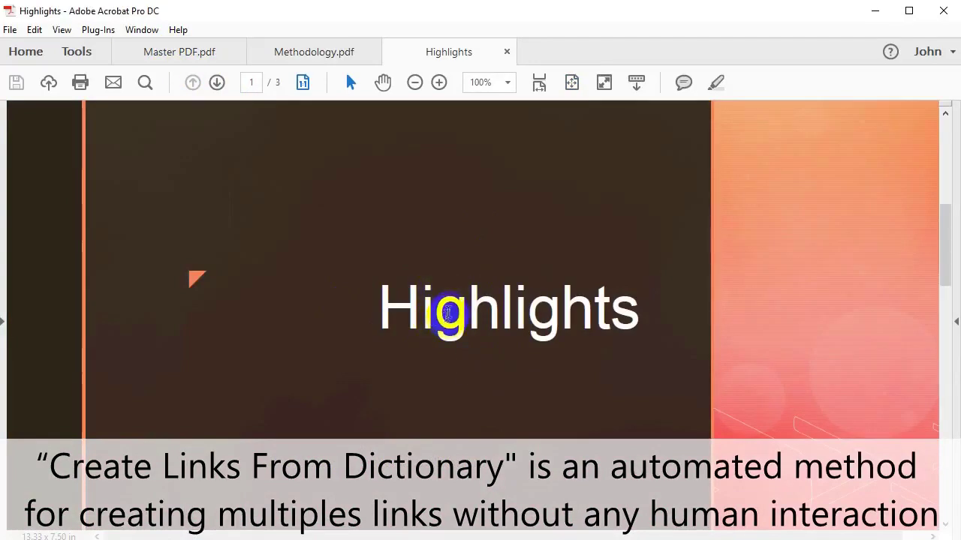
{"action": "left_click", "coordinate": [193, 52]}
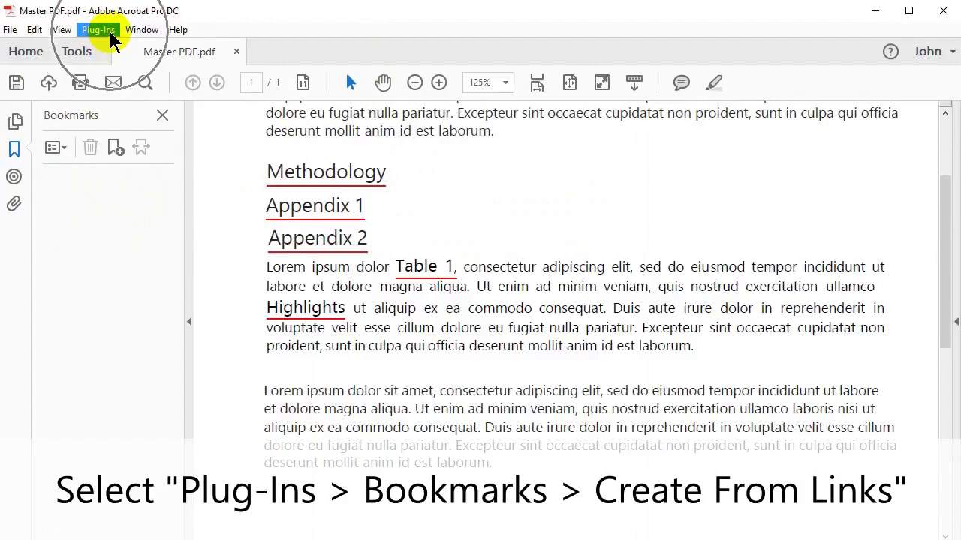
Create bookmarks from the links on all pages of the master PDF, leaving the bookmark processing options off
{"action": "left_click", "coordinate": [110, 35]}
{"action": "mouse_move", "coordinate": [147, 57]}
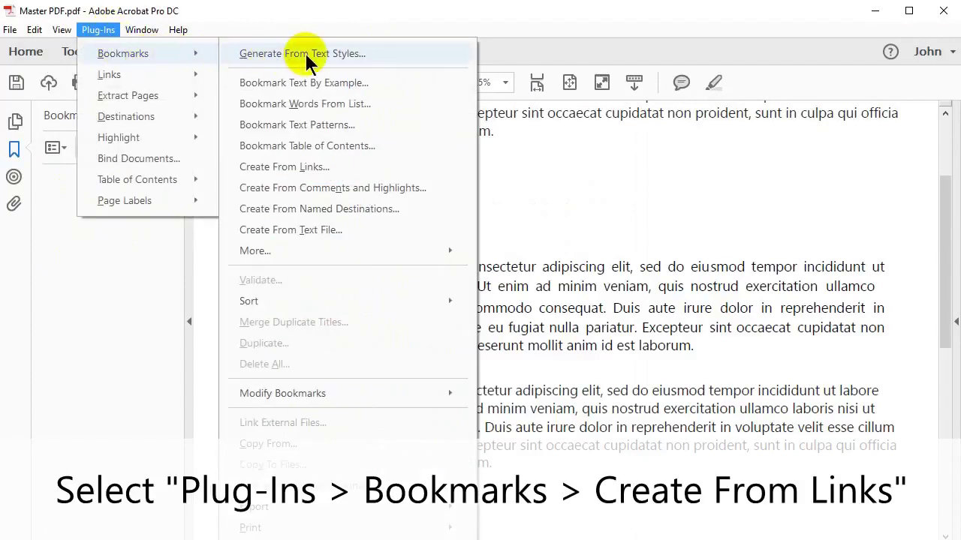
{"action": "left_click", "coordinate": [338, 167]}
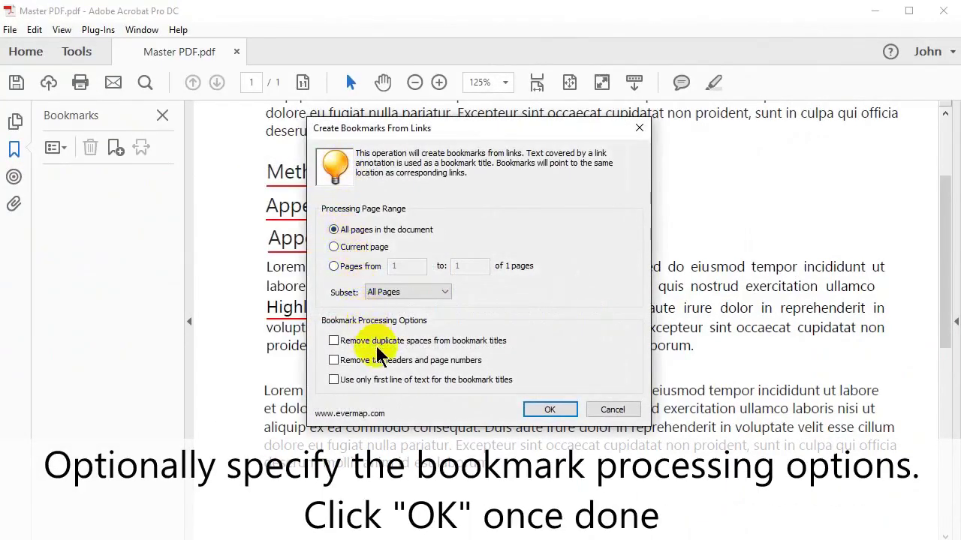
{"action": "left_click", "coordinate": [566, 410]}
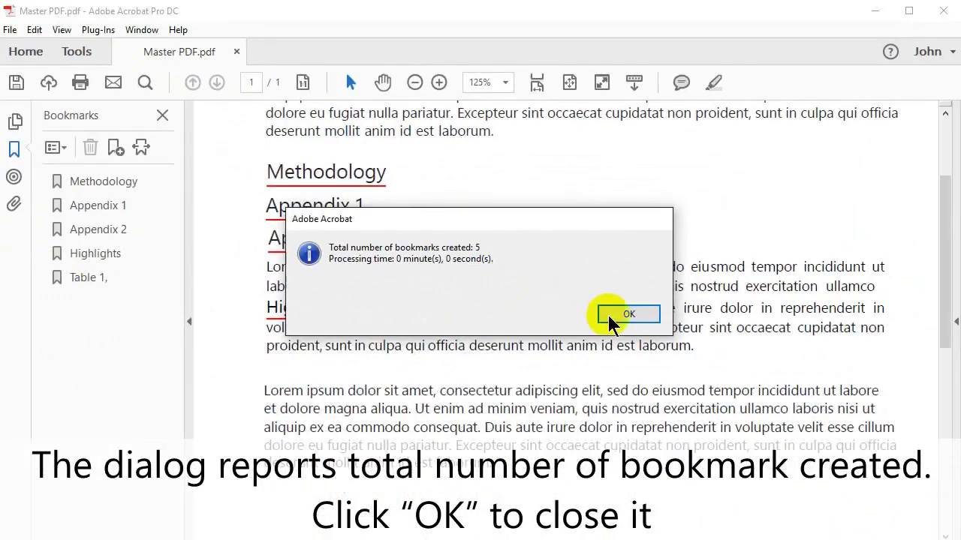
{"action": "left_click", "coordinate": [628, 315]}
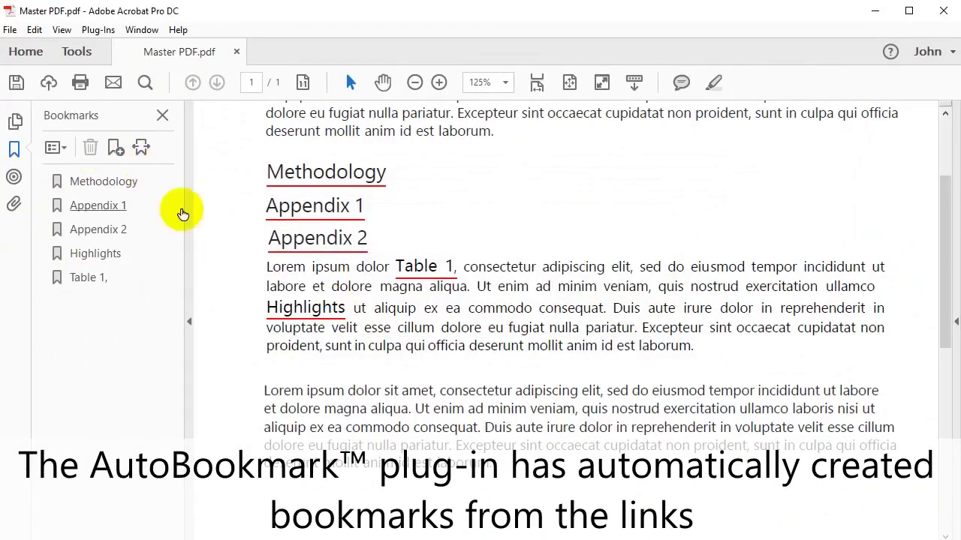
Test the Methodology and Appendix 1 bookmarks, returning to the master PDF after each one
{"action": "left_click", "coordinate": [120, 182]}
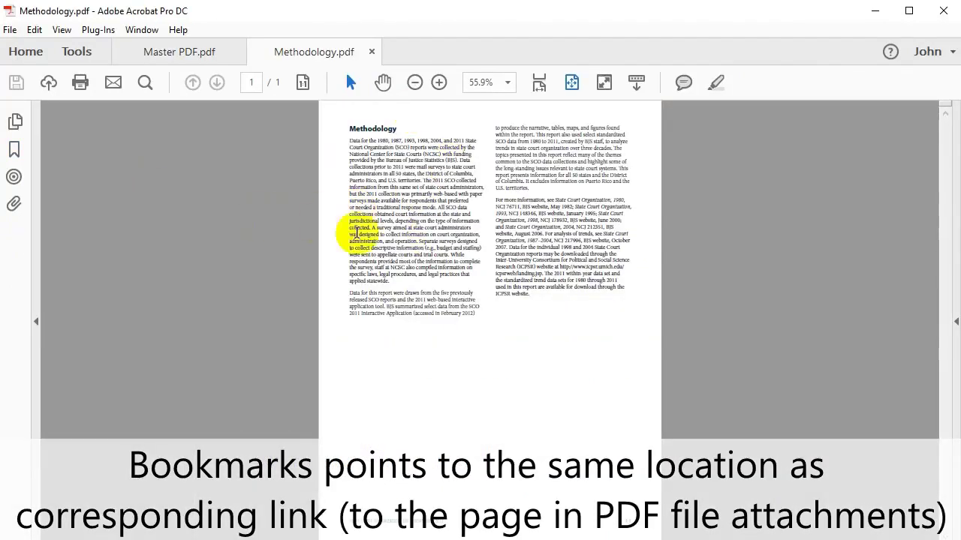
{"action": "left_click", "coordinate": [184, 60]}
{"action": "left_click", "coordinate": [105, 212]}
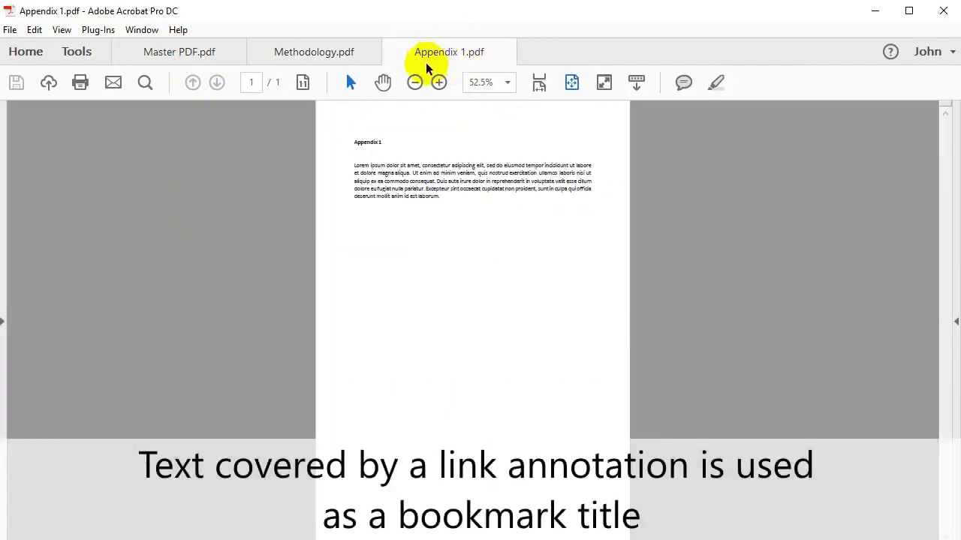
{"action": "left_click", "coordinate": [183, 58]}
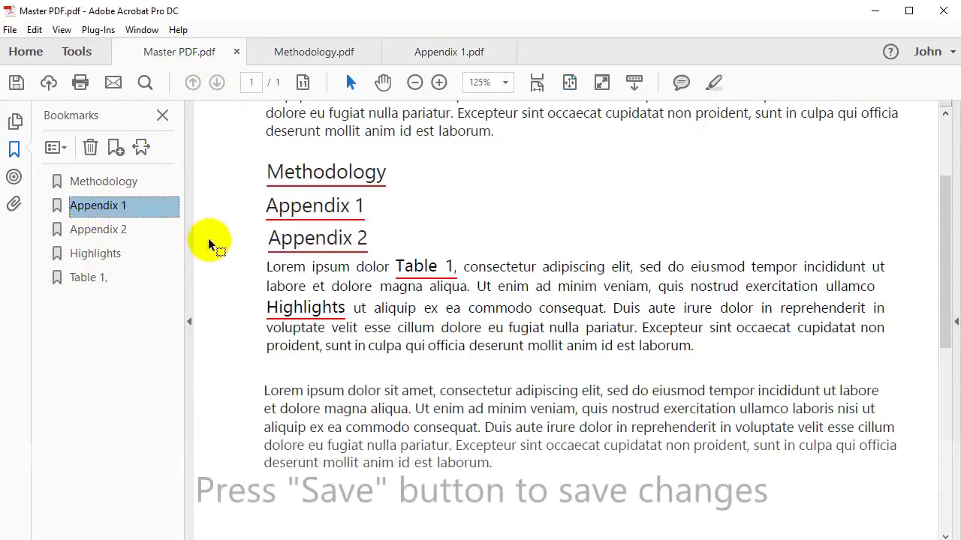
Save the changes to Master PDF.pdf
{"action": "left_click", "coordinate": [17, 84]}
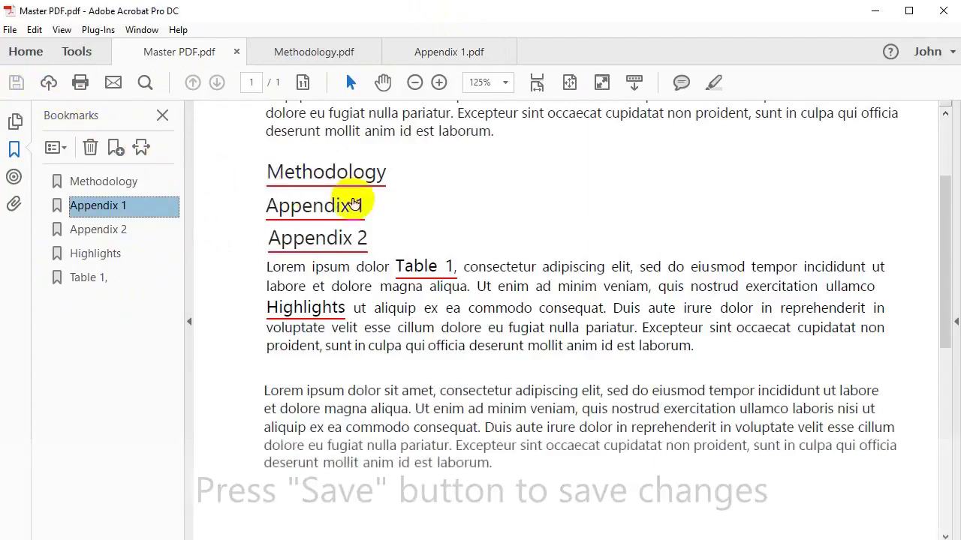